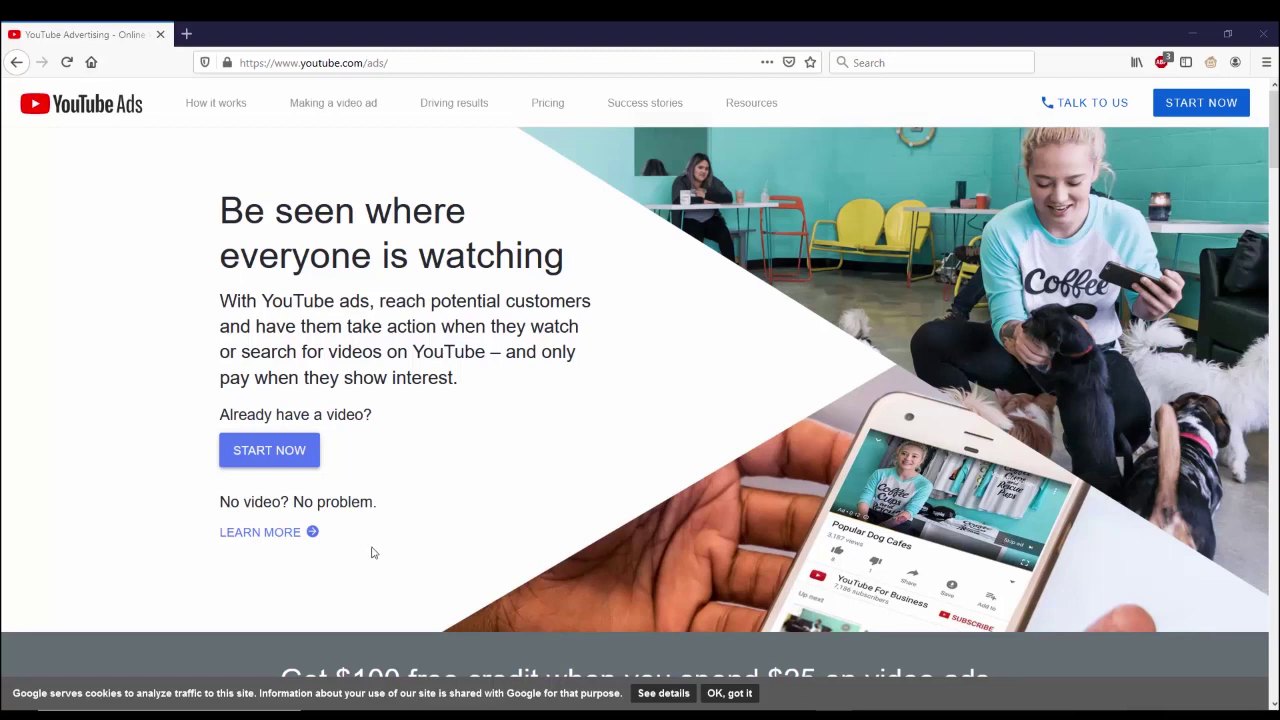
Open the 'Already have a video?' signup page and continue to Google Ads.
left_click(288, 459)
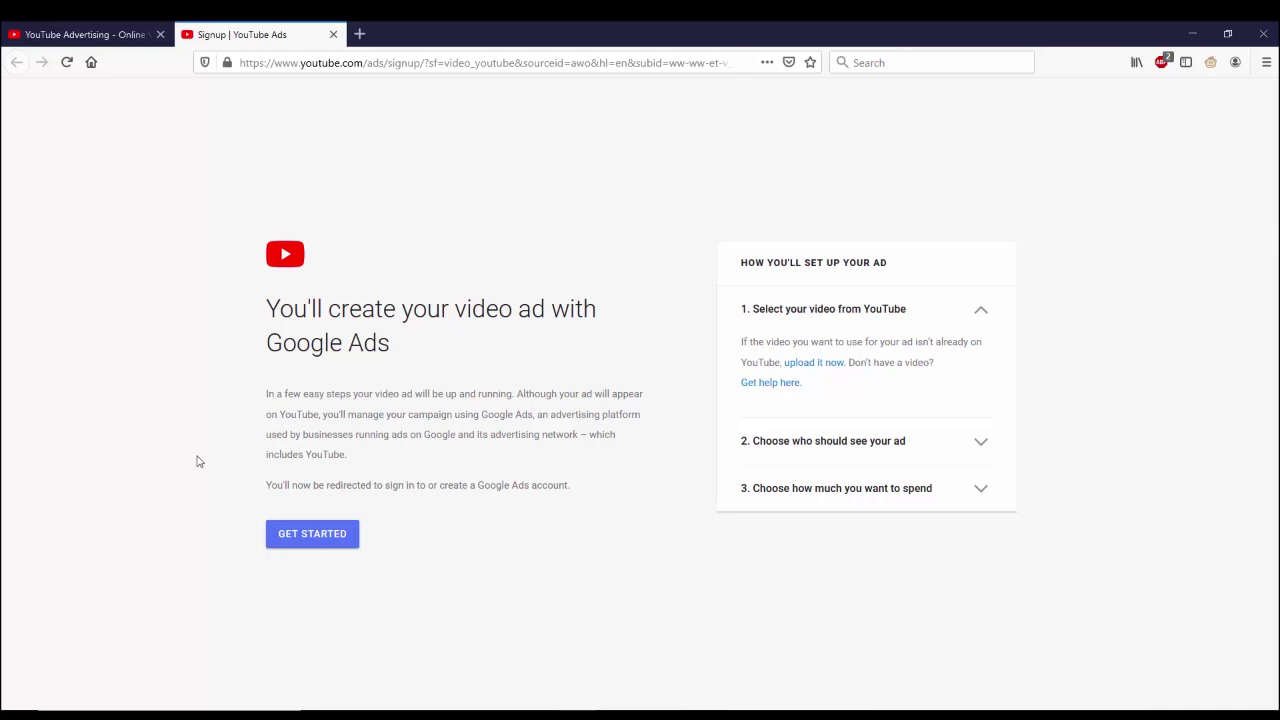
left_click(326, 545)
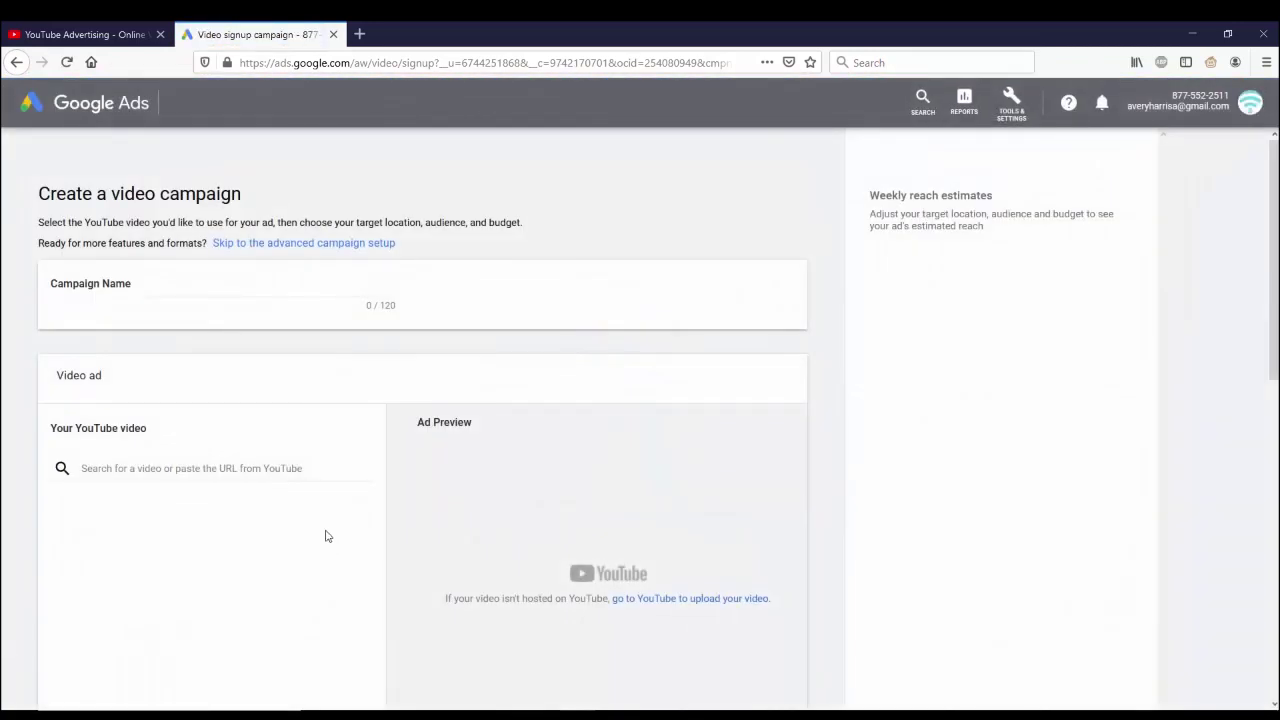
Enter 'Donation button to YT channel' in the Campaign Name field.
left_click(268, 286)
type("YO")
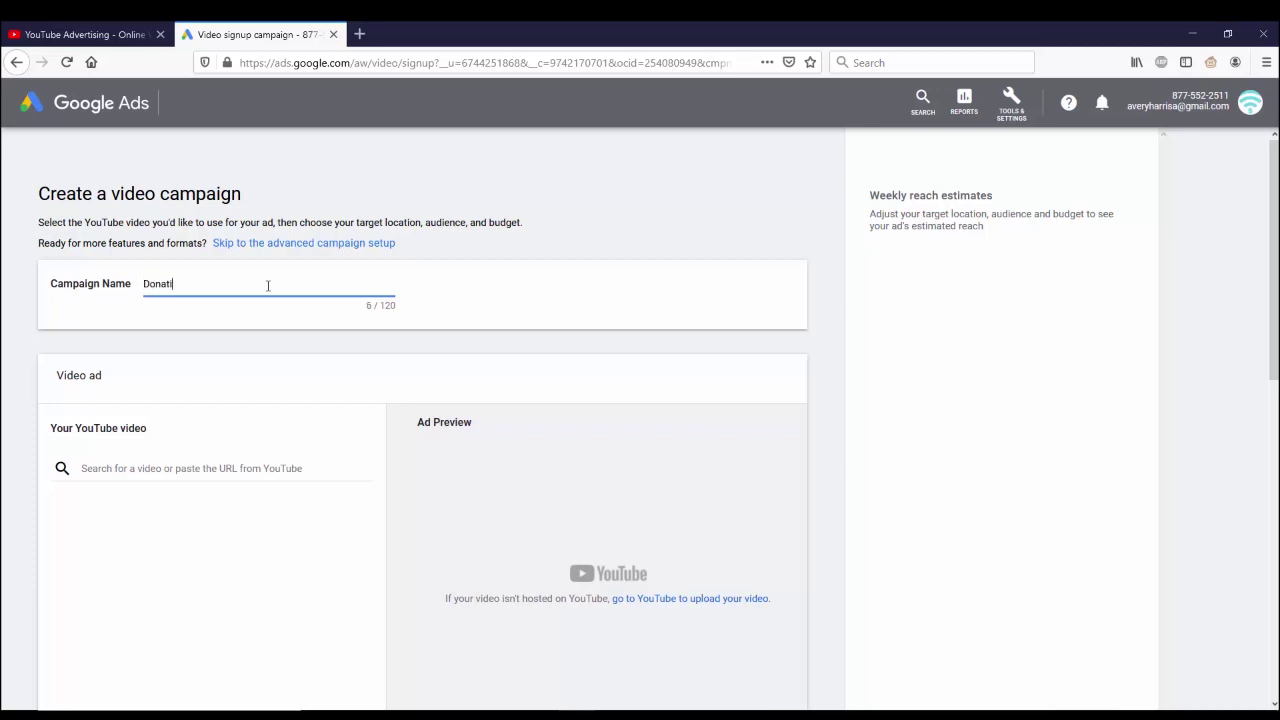
type("on button to YT channel")
scroll(250, 310, "down", 1)
Paste the donation-button video link into the video search and choose the thumbnail ad format.
left_click(212, 446)
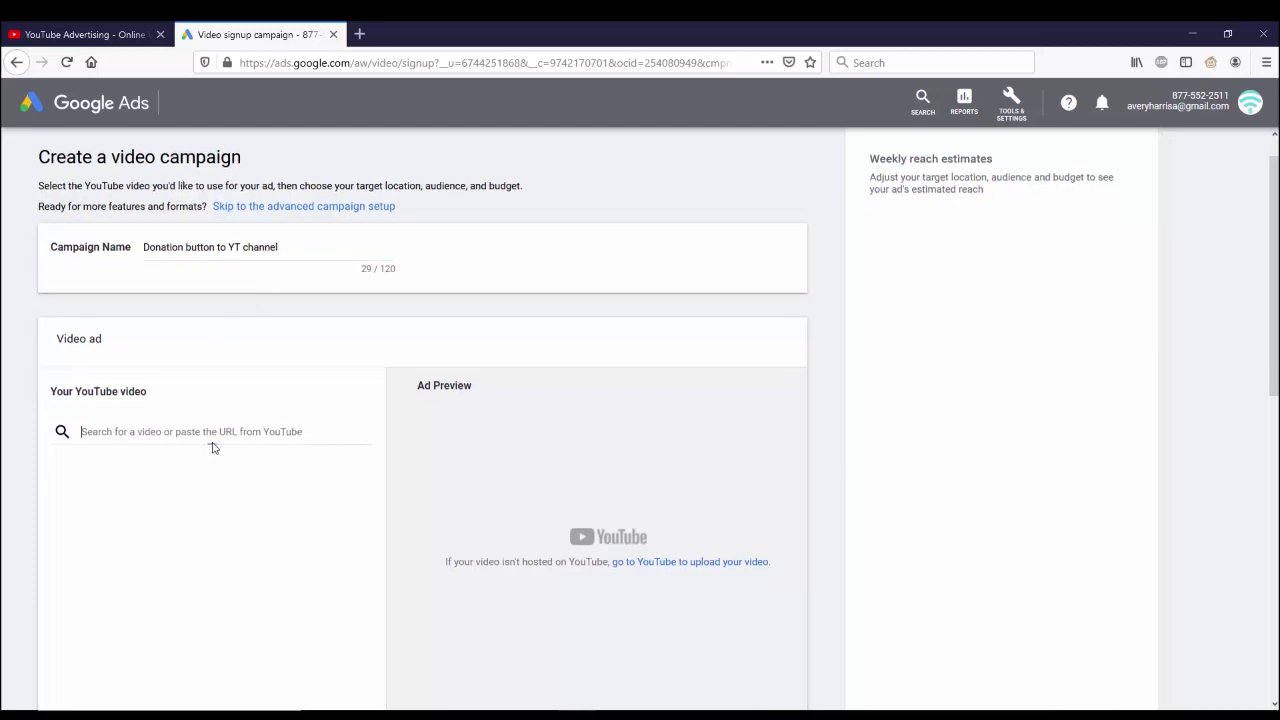
right_click(213, 433)
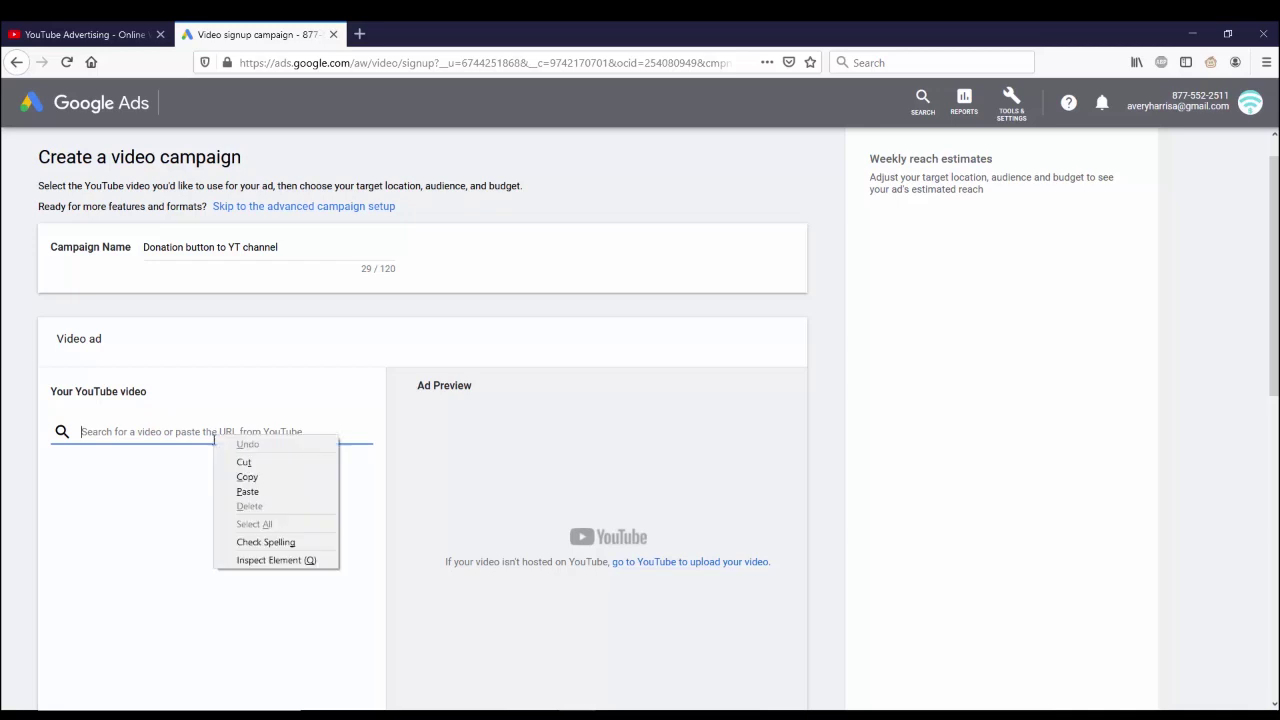
left_click(248, 492)
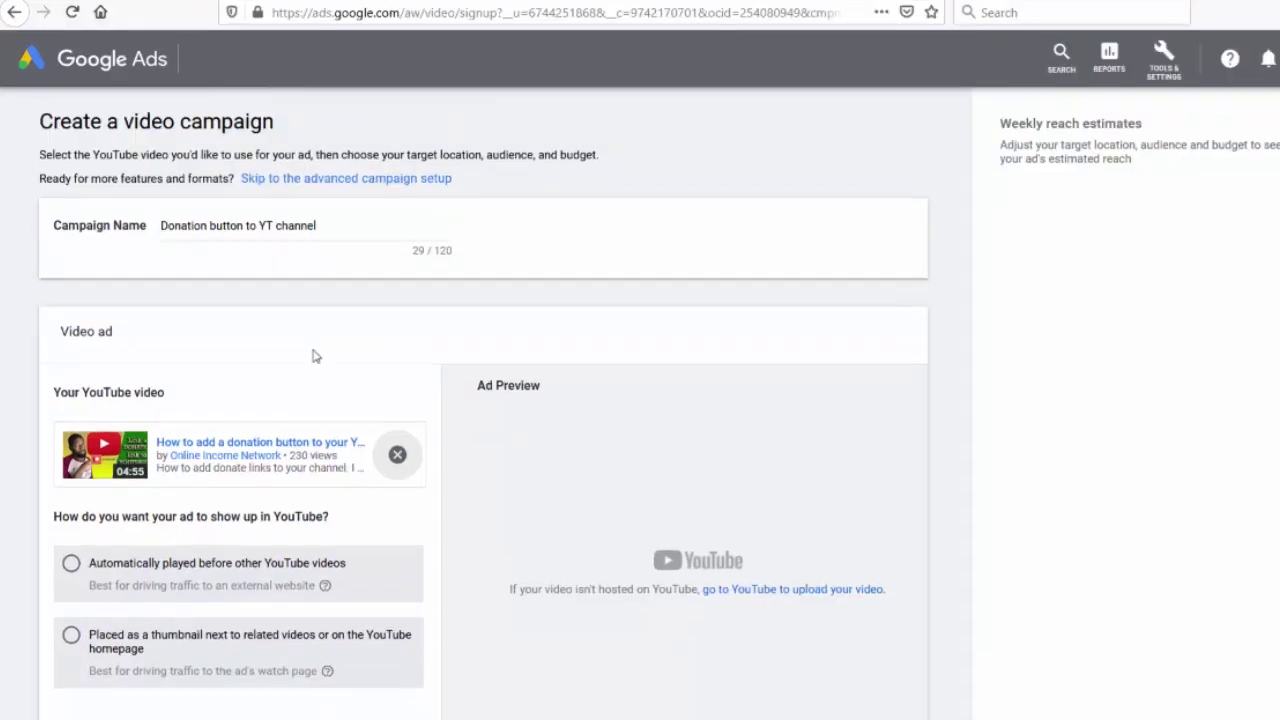
scroll(313, 356, "down", 3)
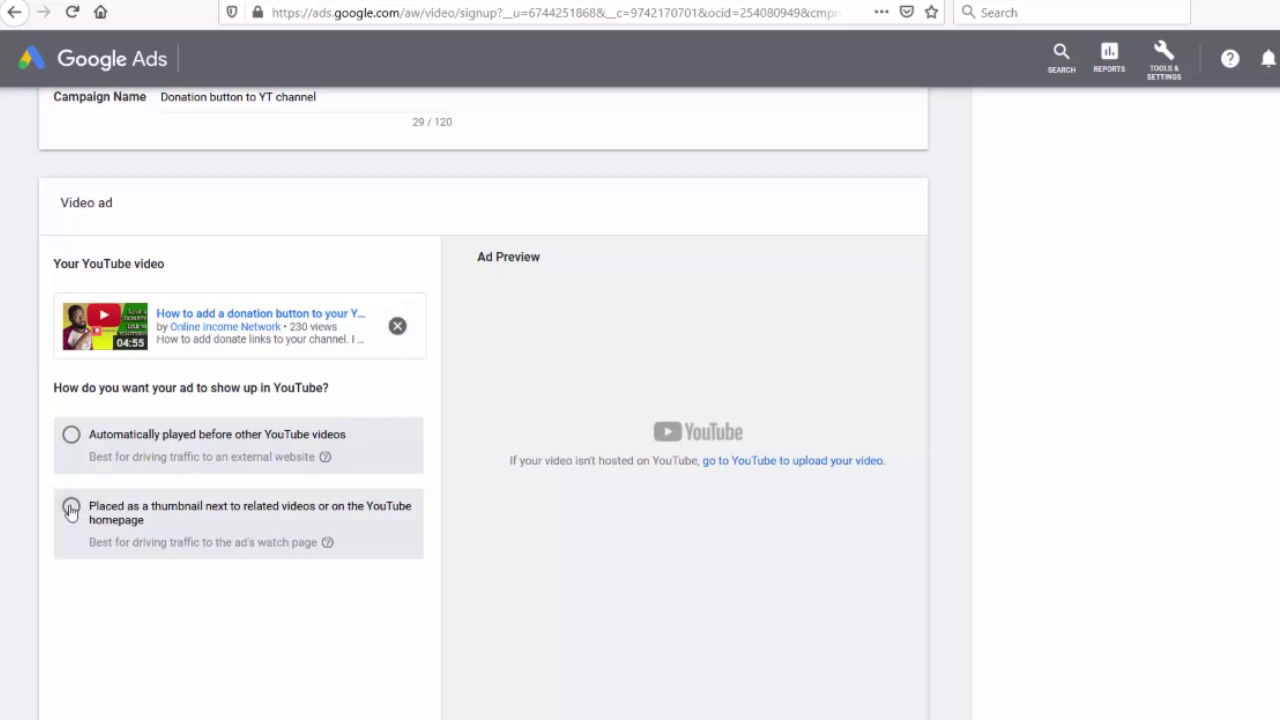
left_click(71, 509)
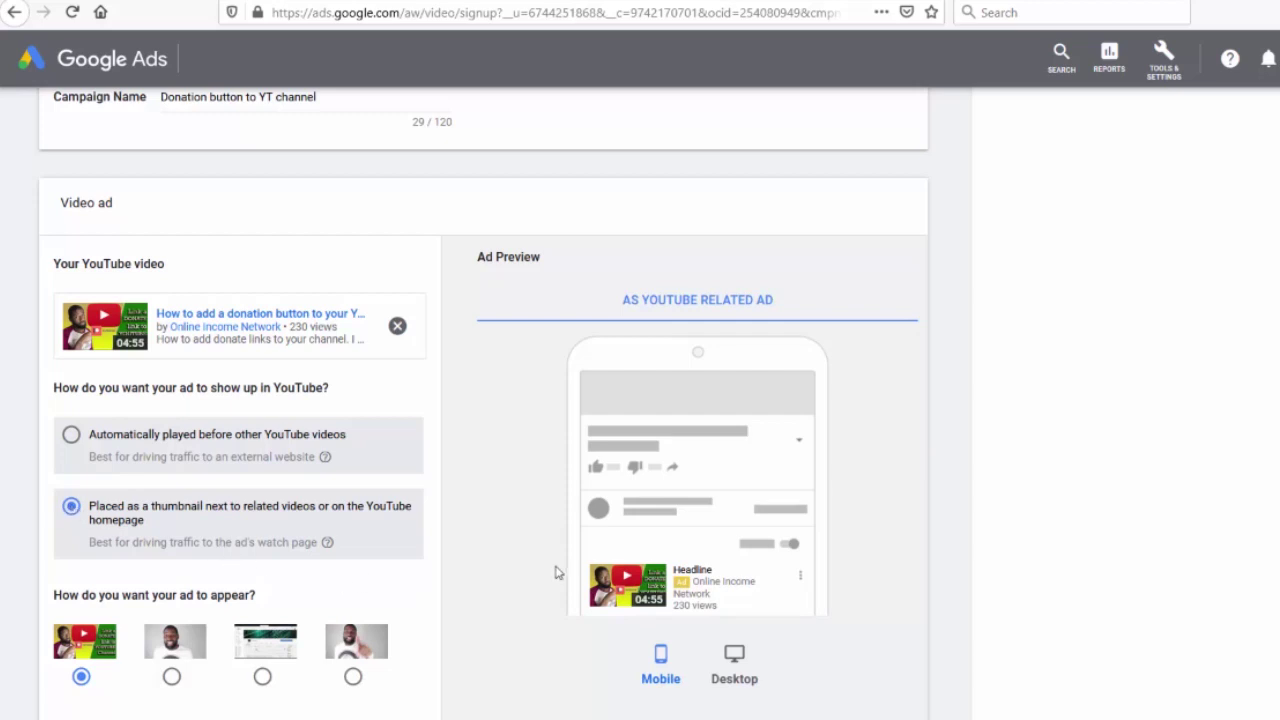
Preview the thumbnail ad in the desktop layout, then return to the mobile preview.
scroll(477, 566, "down", 1)
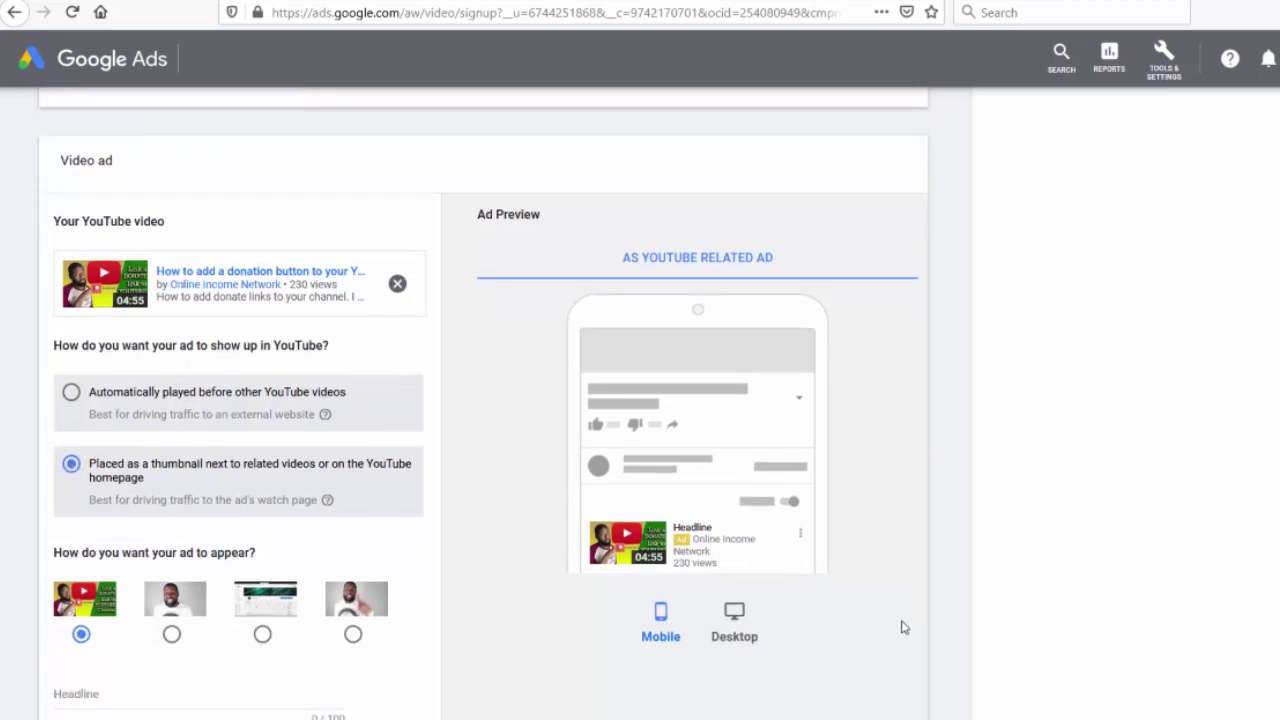
left_click(735, 636)
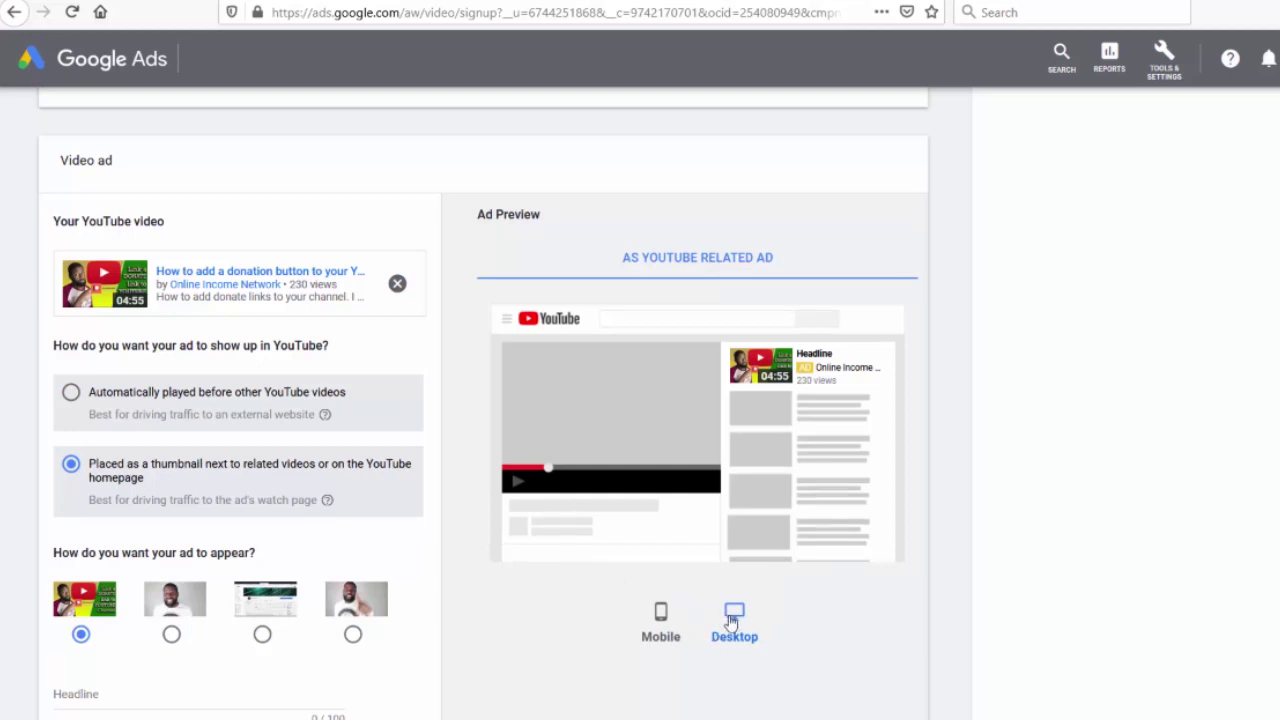
scroll(458, 612, "down", 2)
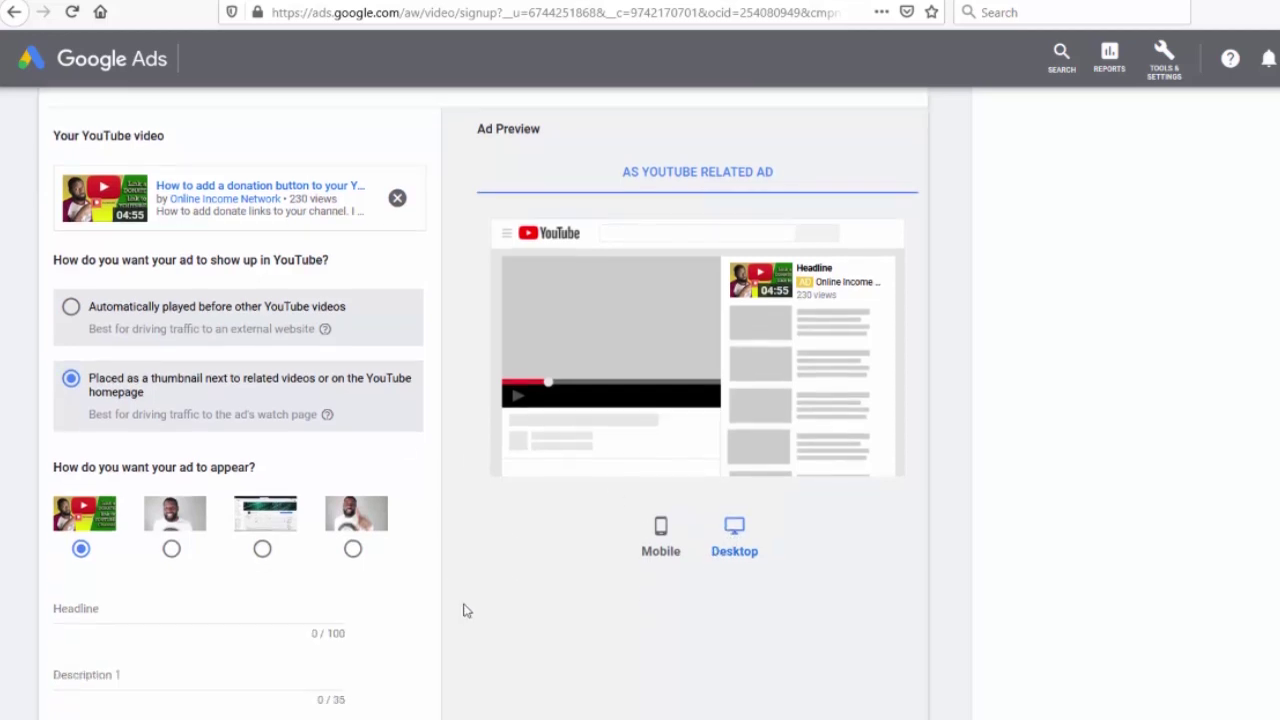
left_click(661, 550)
scroll(625, 568, "down", 2)
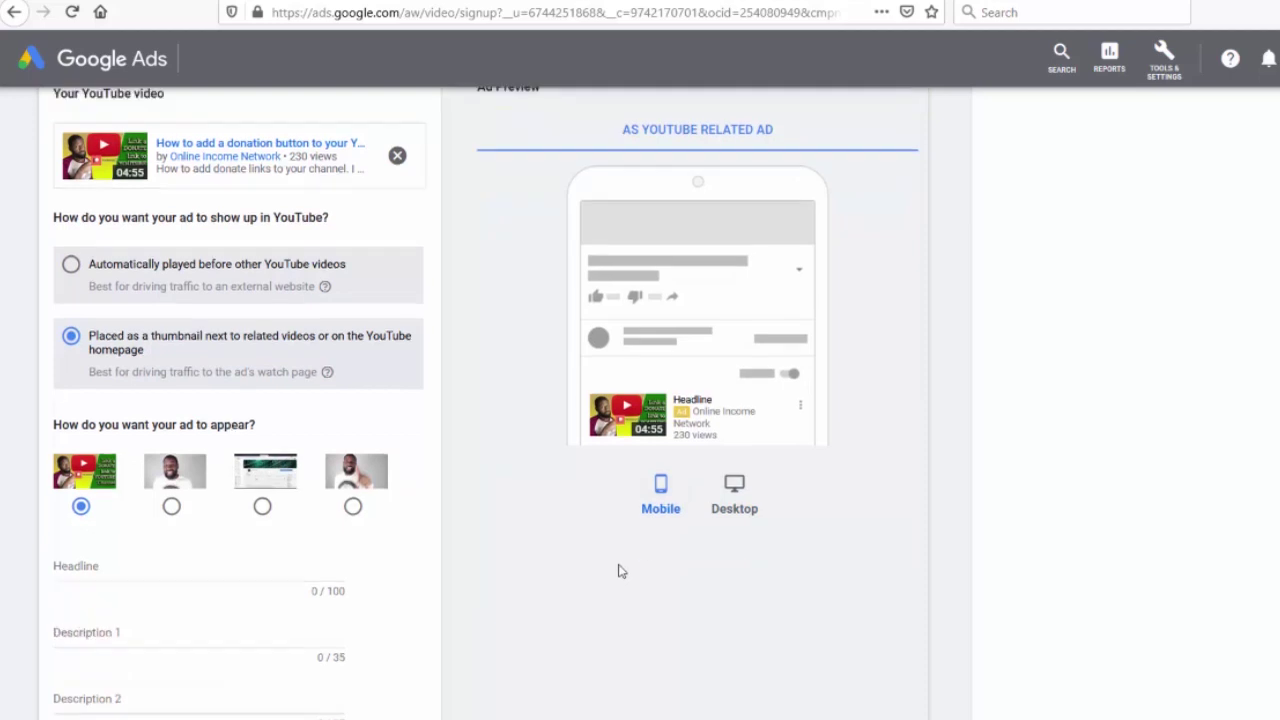
scroll(580, 580, "down", 2)
scroll(570, 585, "down", 1)
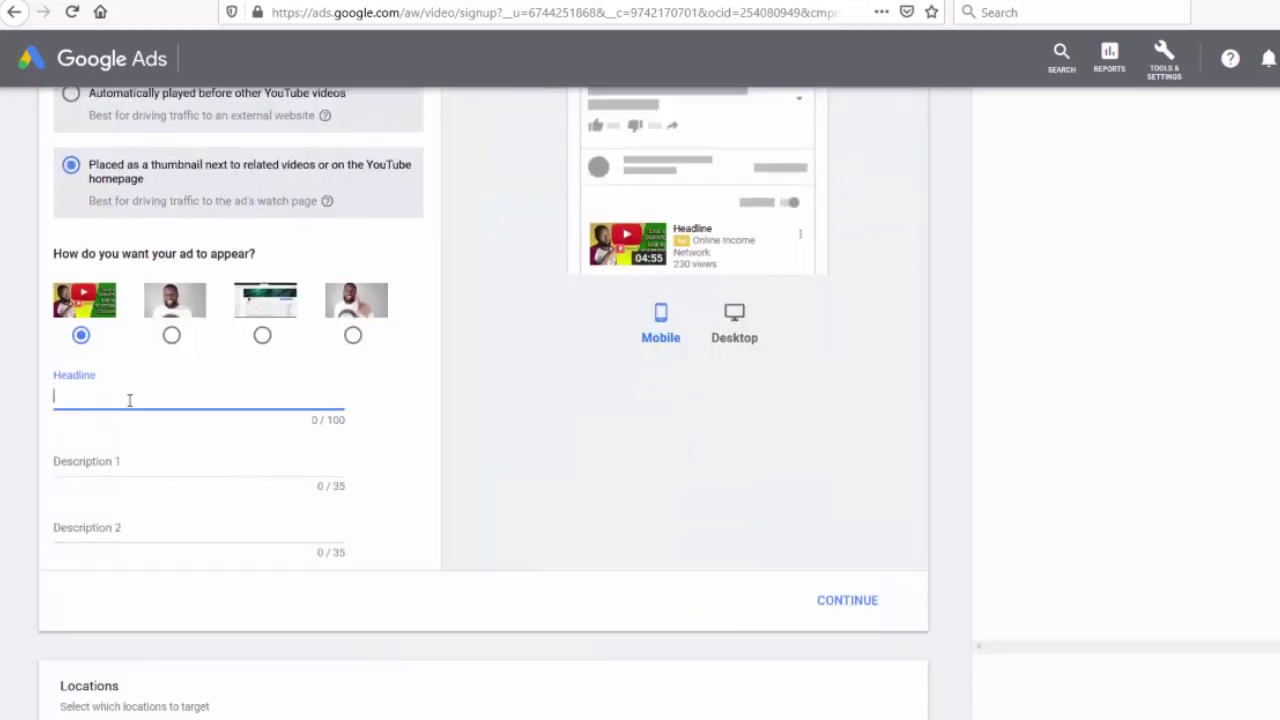
Write the headline 'Add donation buttons to your Youtube Channel'.
left_click(126, 398)
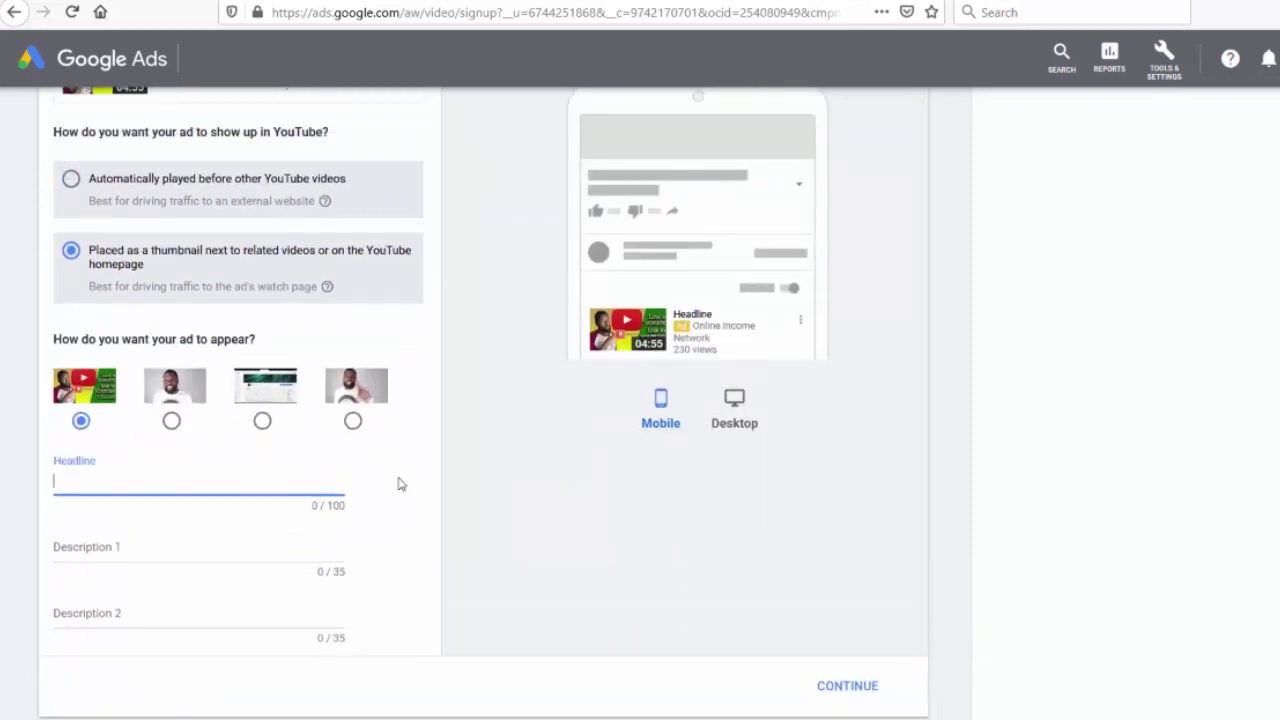
type("Add donationn")
key("BackSpace")
key("BackSpace")
key("BackSpace")
type("tion buttons to your Youtube Channel")
Add descriptions 'Want to add your own buttons?' and 'Watch this video to find out how.', then save the ad.
left_click(179, 551)
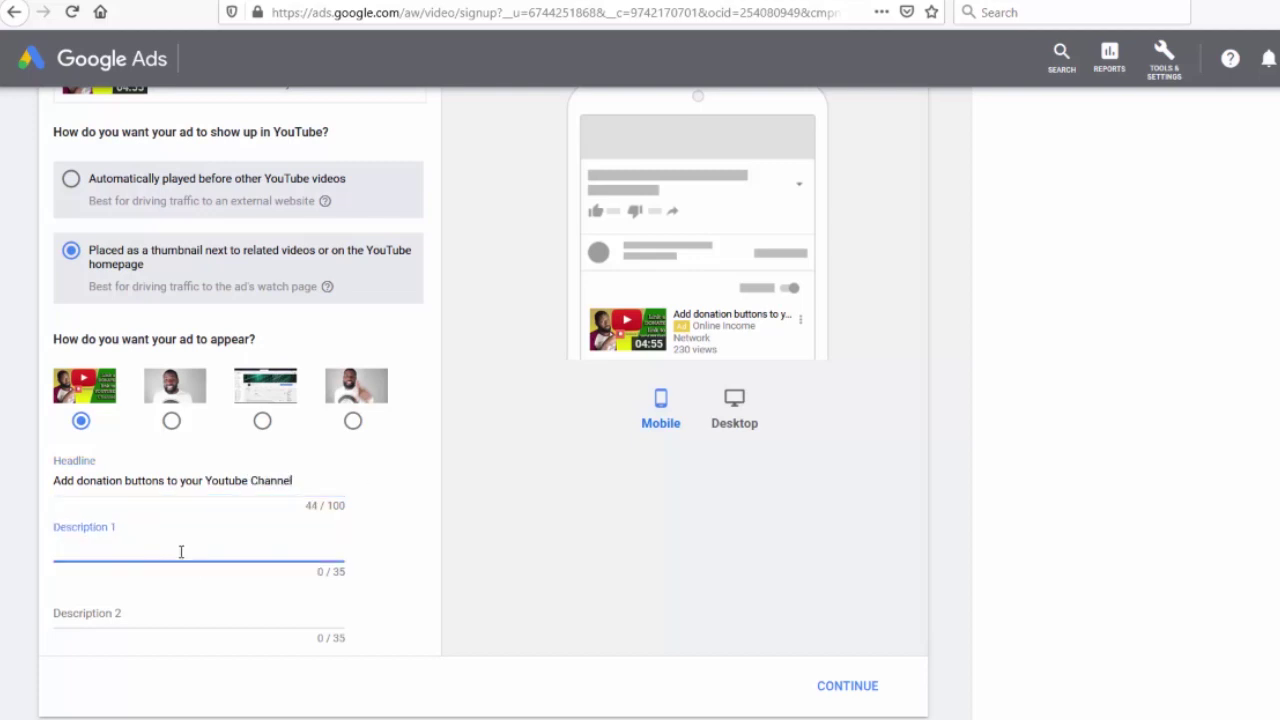
type("Want to a")
type("dd your own buttons?")
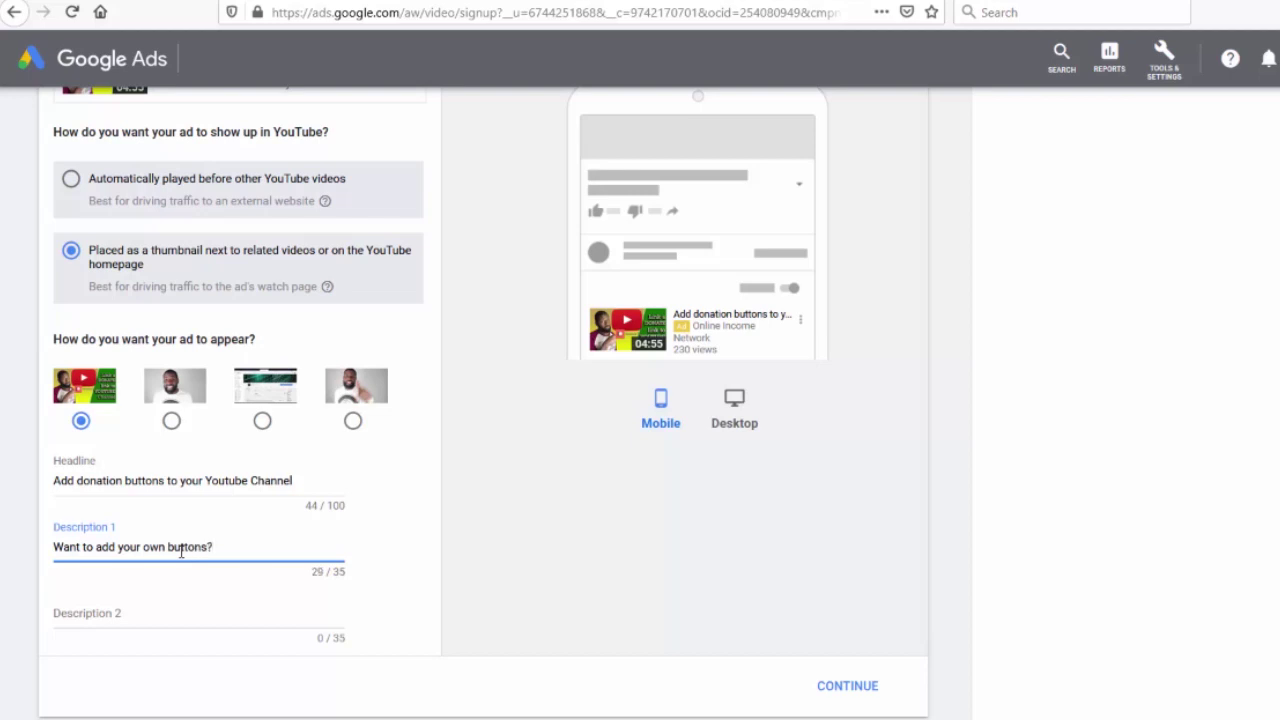
left_click(191, 620)
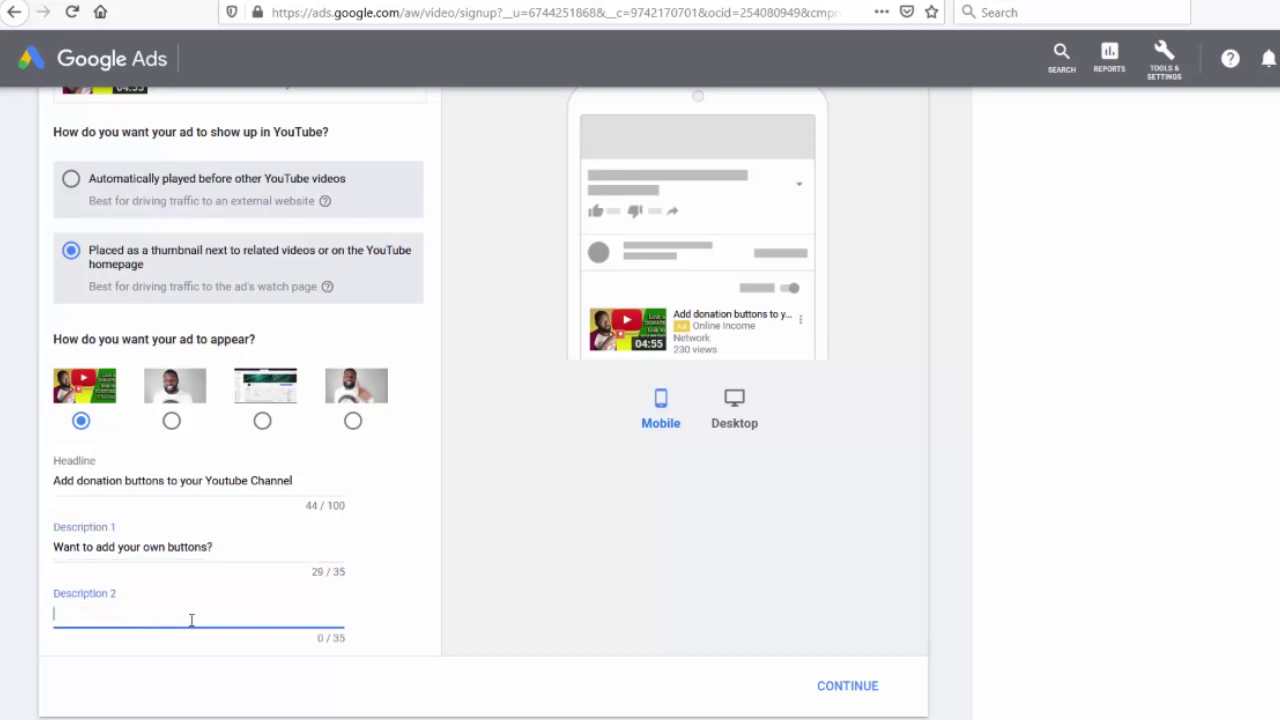
type("Watch")
type(" this video to find out how.")
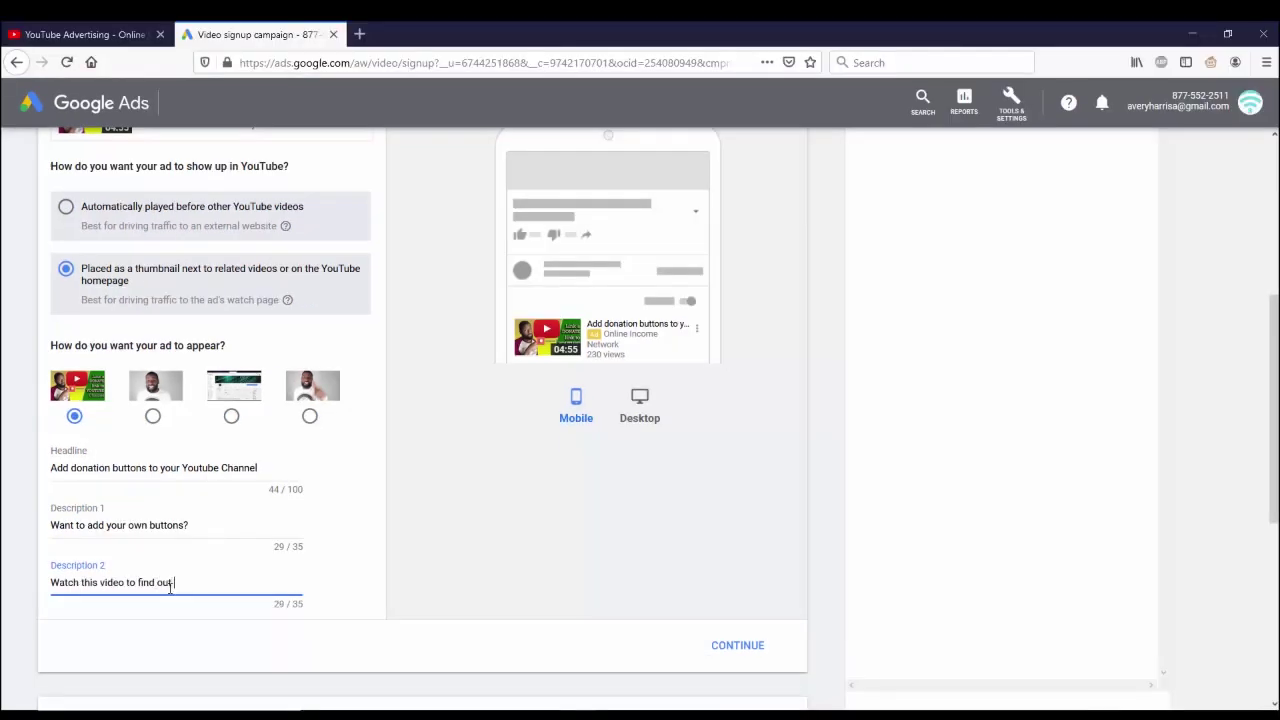
left_click(737, 645)
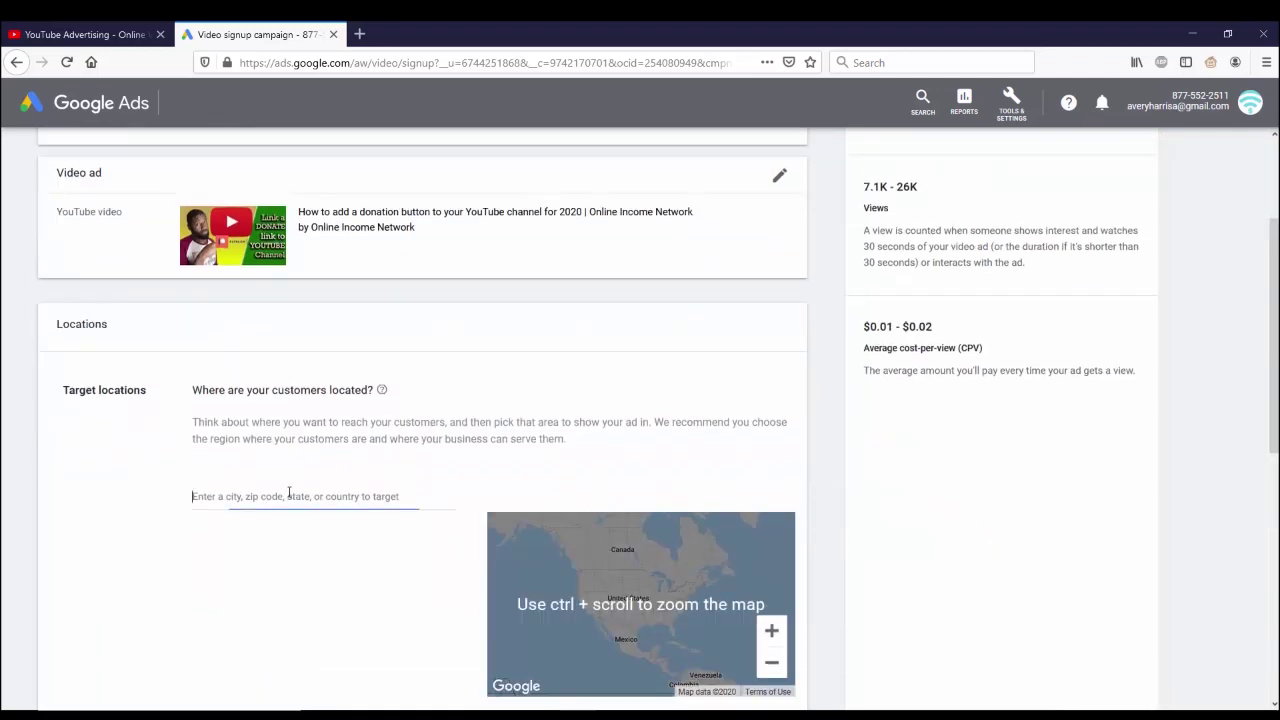
Target the United States, Canada and India as campaign locations.
type("u")
left_click(229, 254)
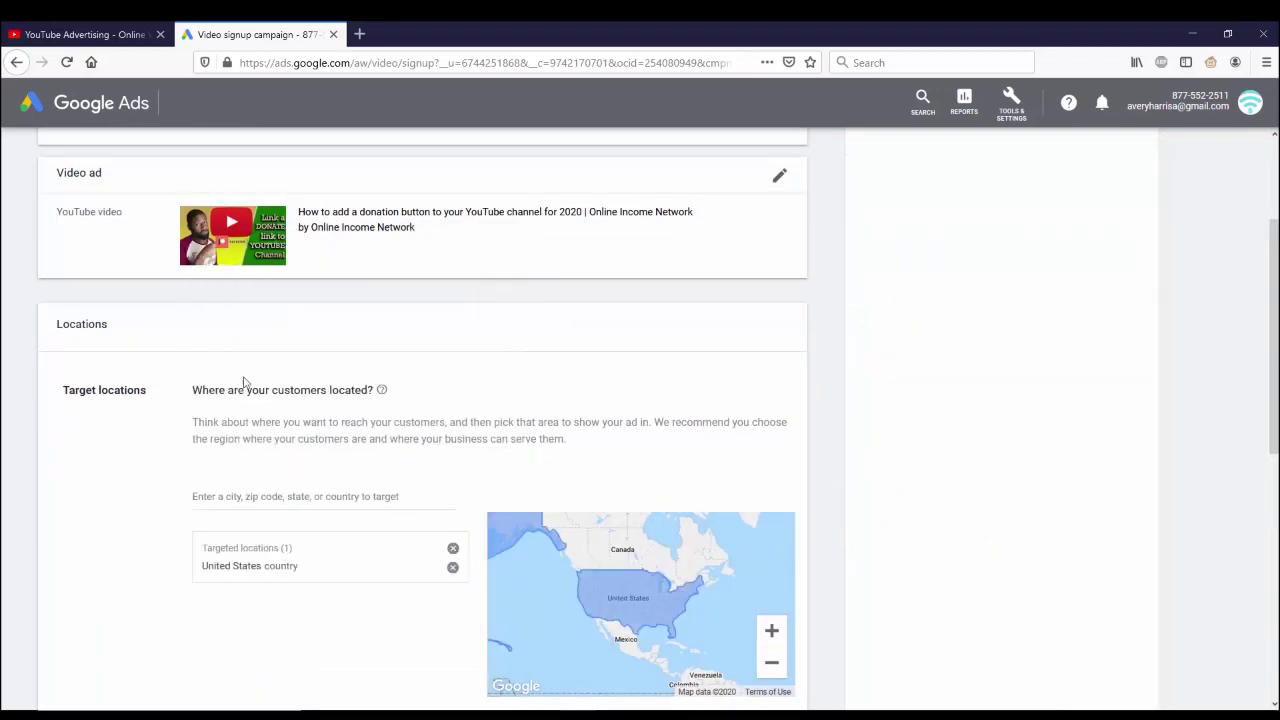
left_click(278, 497)
type("c")
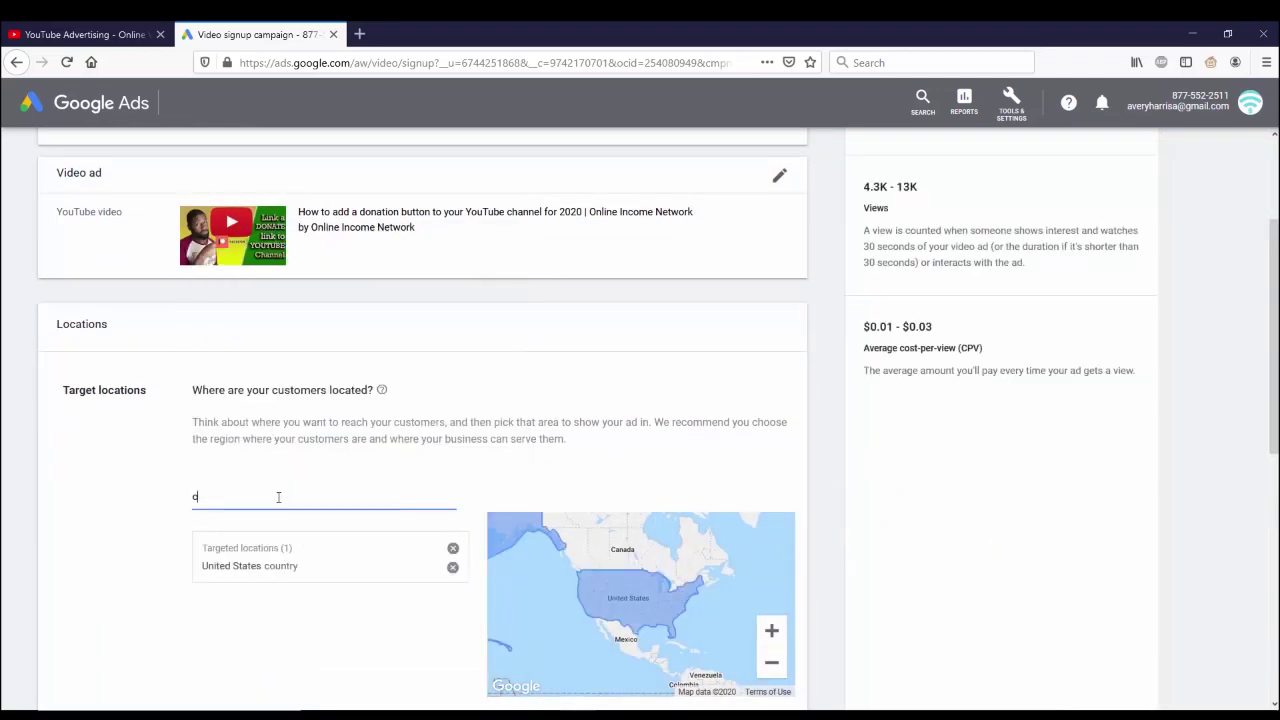
type("anad")
left_click(270, 256)
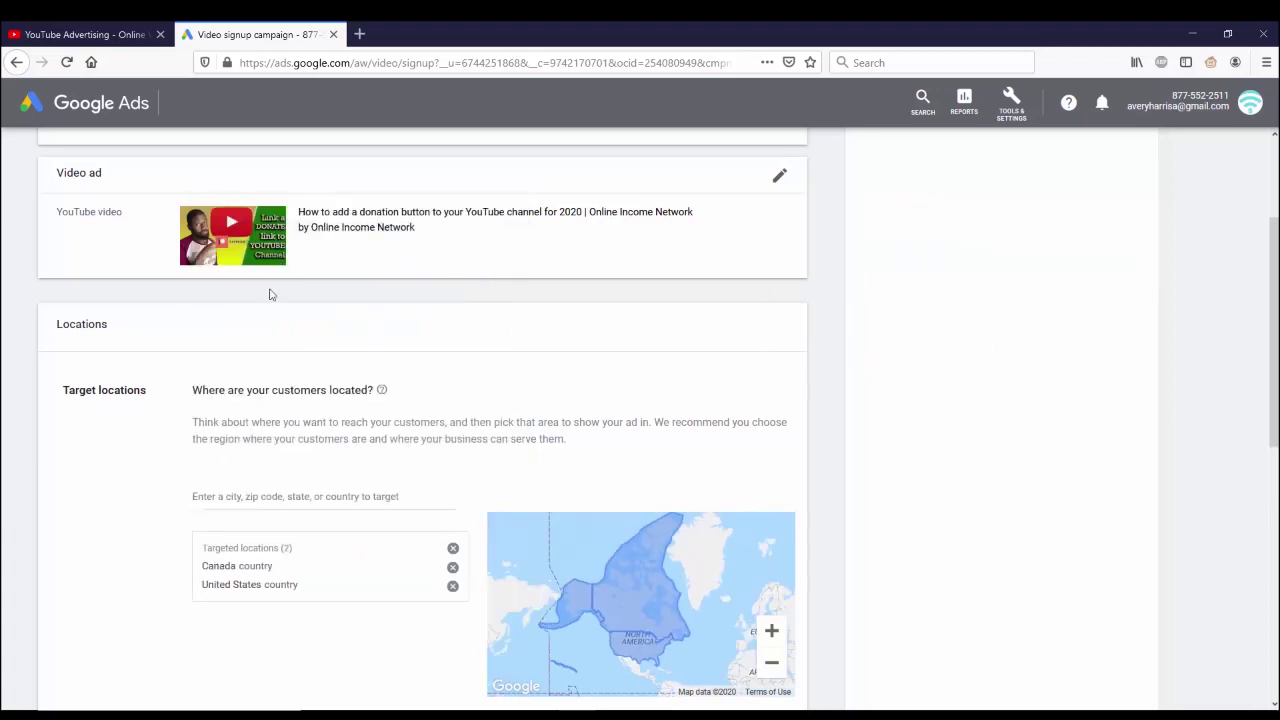
left_click(294, 496)
type("india")
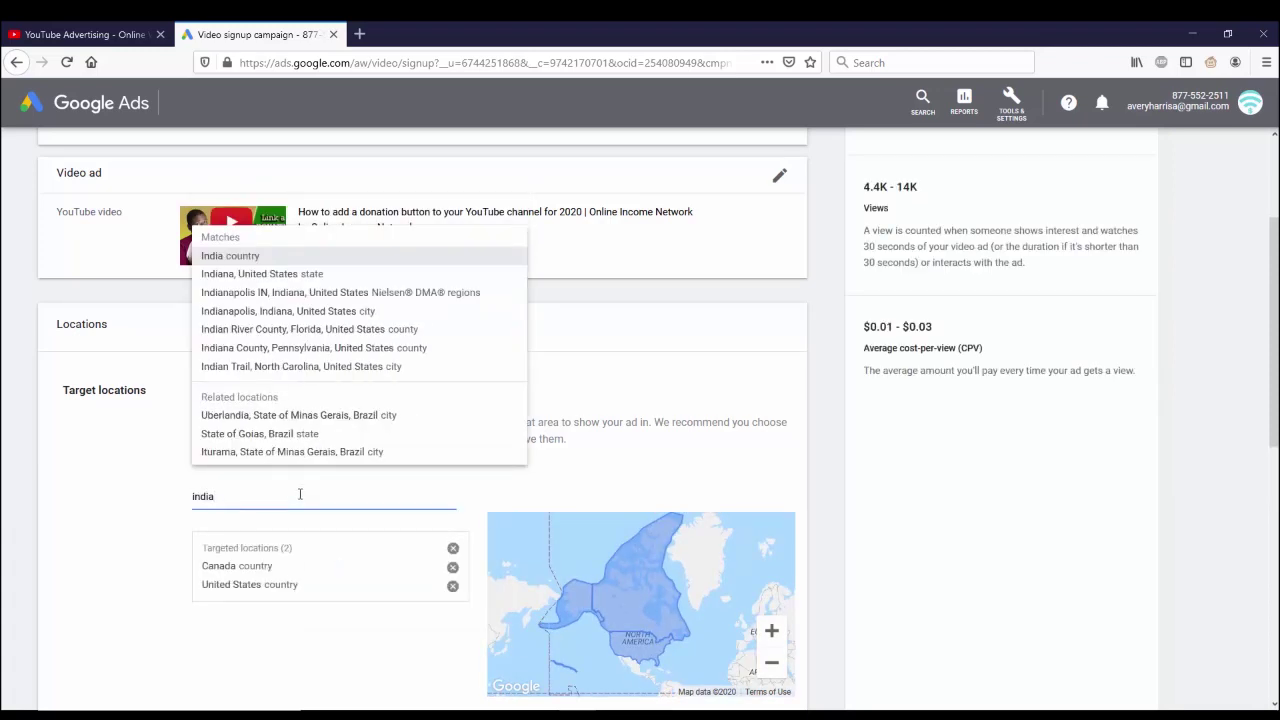
left_click(249, 257)
Review the remaining location settings and save the locations step.
scroll(391, 408, "down", 3)
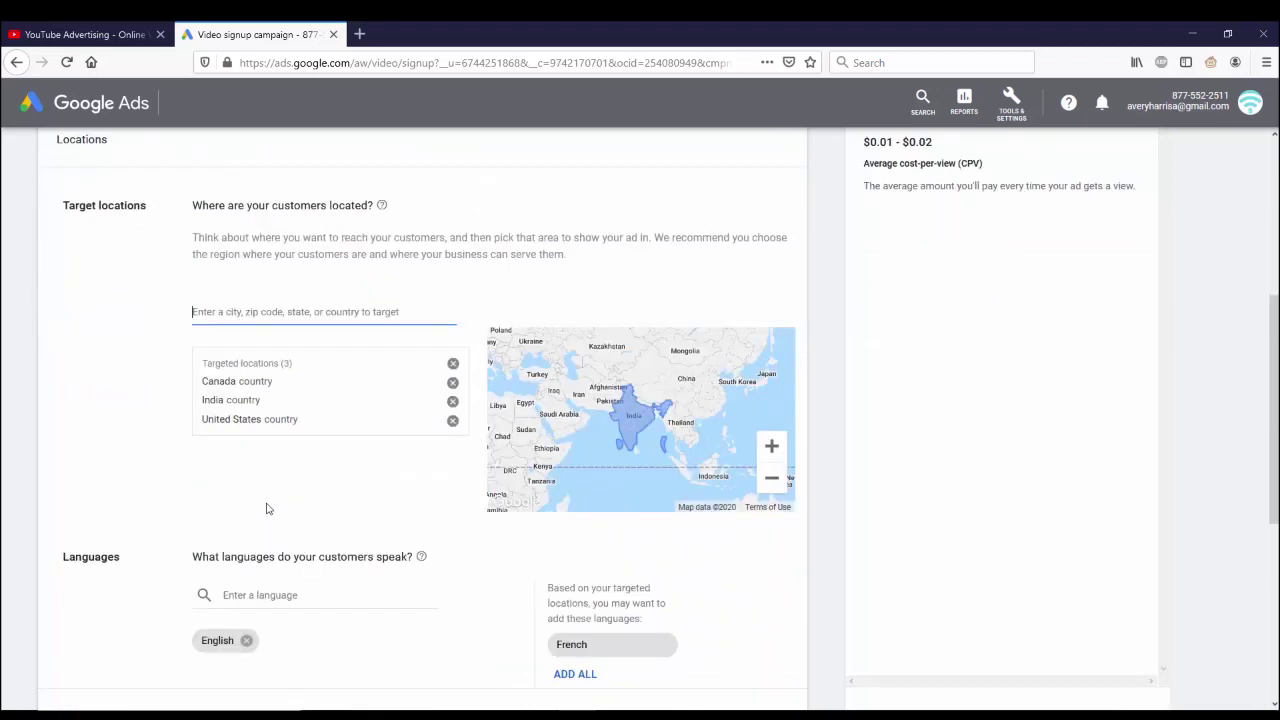
scroll(339, 521, "down", 1)
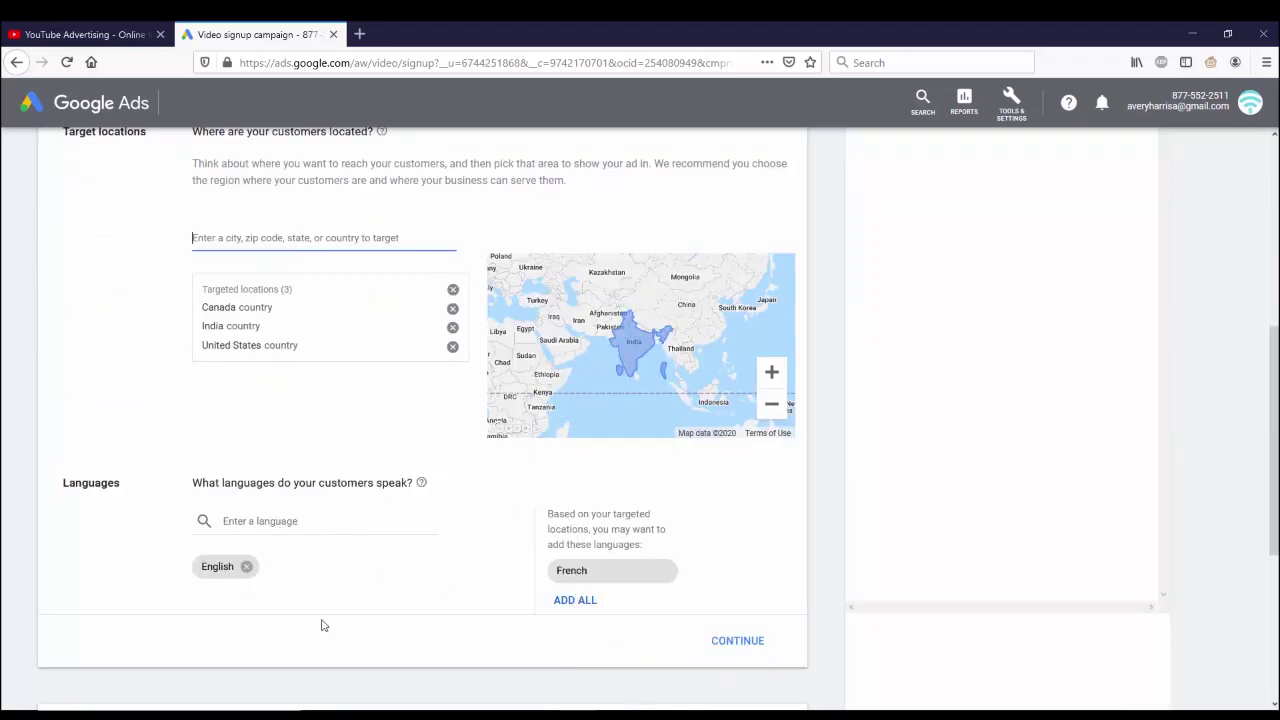
scroll(320, 623, "down", 2)
scroll(655, 530, "down", 3)
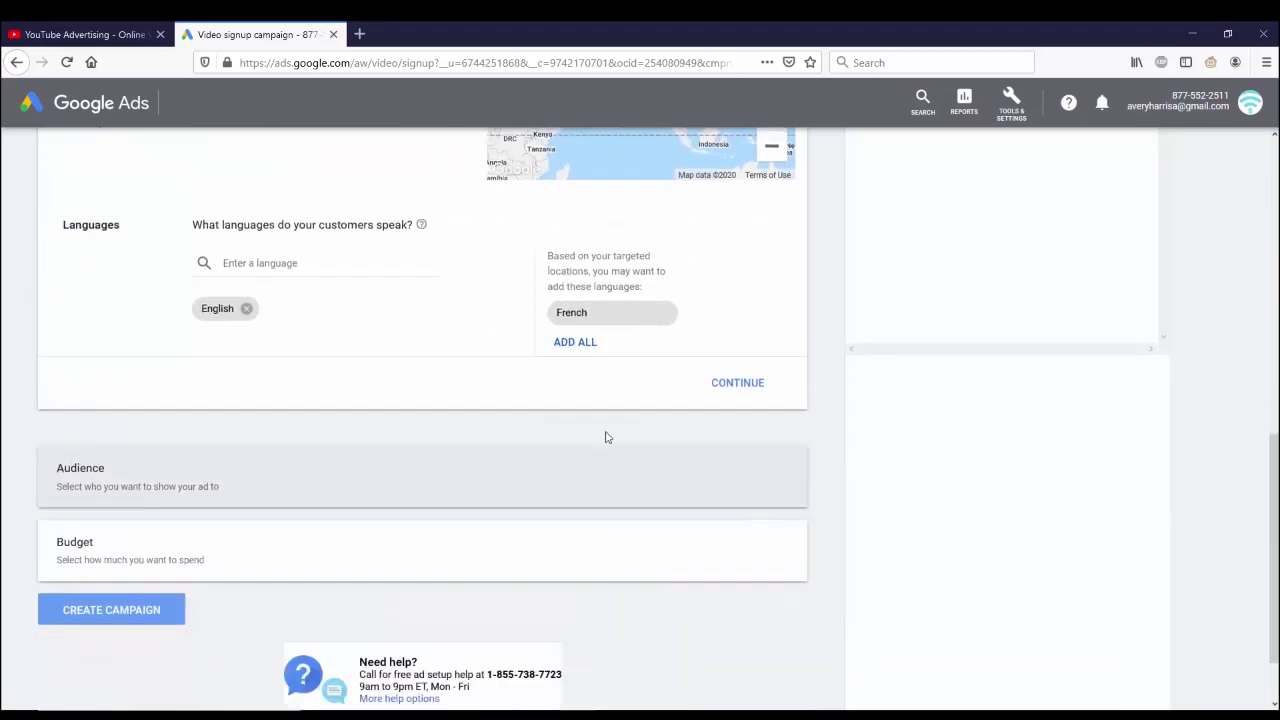
left_click(573, 318)
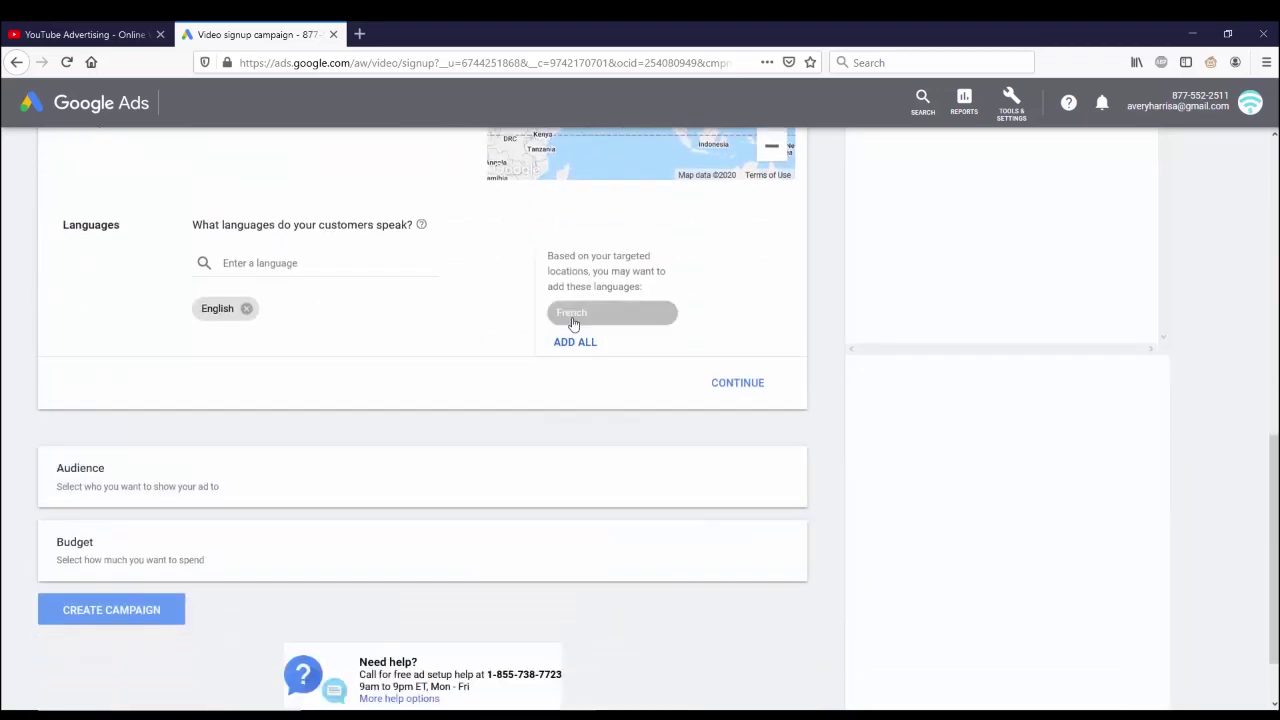
left_click(737, 382)
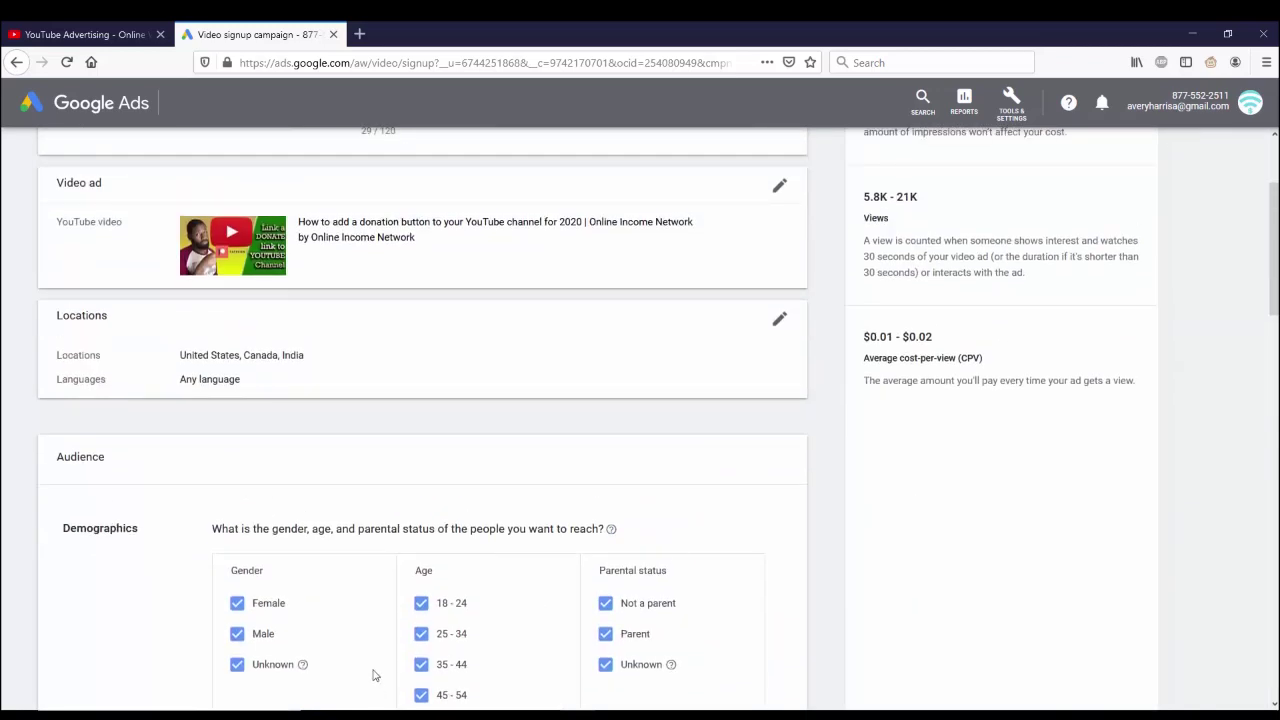
Exclude the 65+ and 55–64 age groups, keeping ages 18–54 and unknown.
scroll(363, 543, "down", 3)
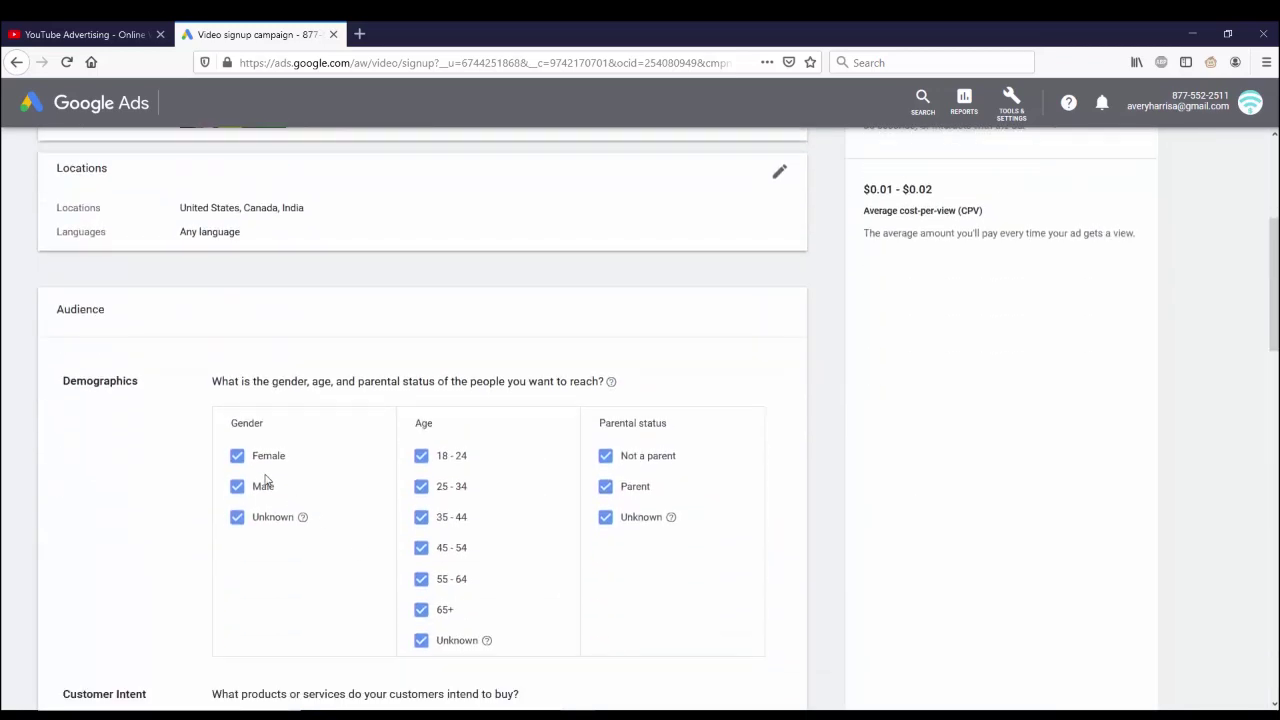
left_click(421, 611)
left_click(421, 580)
scroll(503, 605, "down", 1)
scroll(503, 605, "down", 1)
scroll(600, 606, "down", 1)
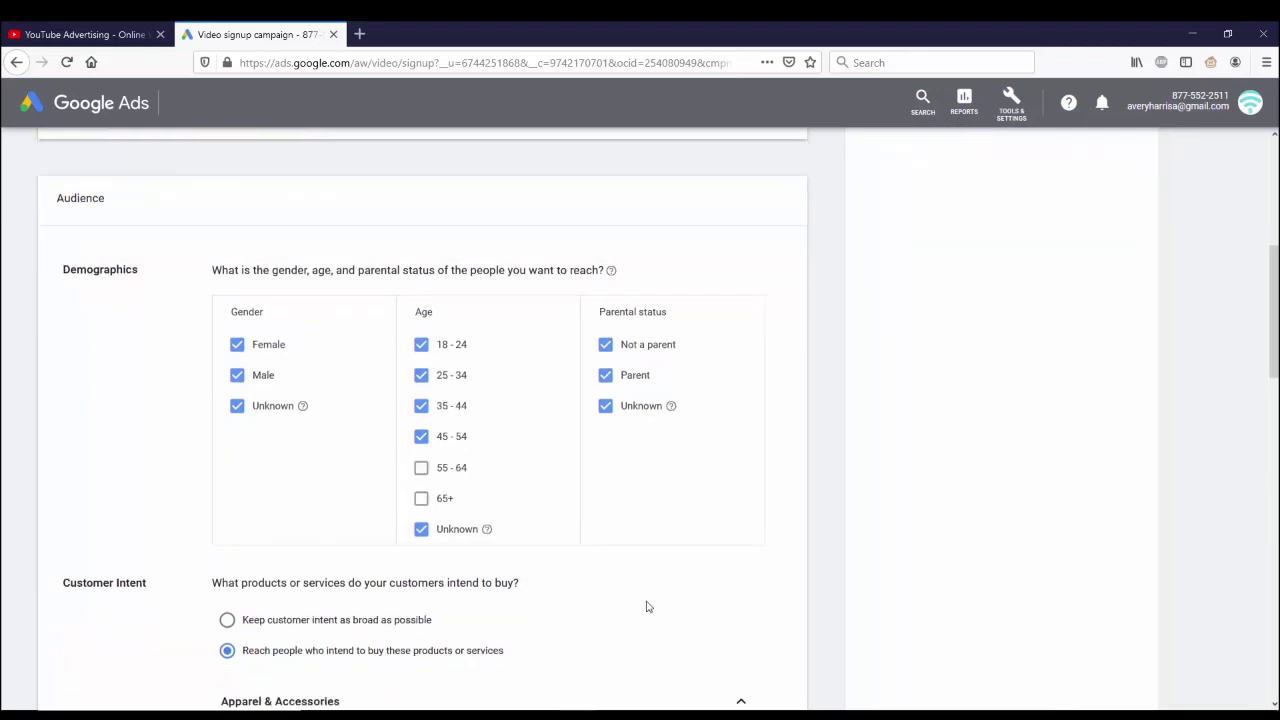
scroll(646, 606, "down", 1)
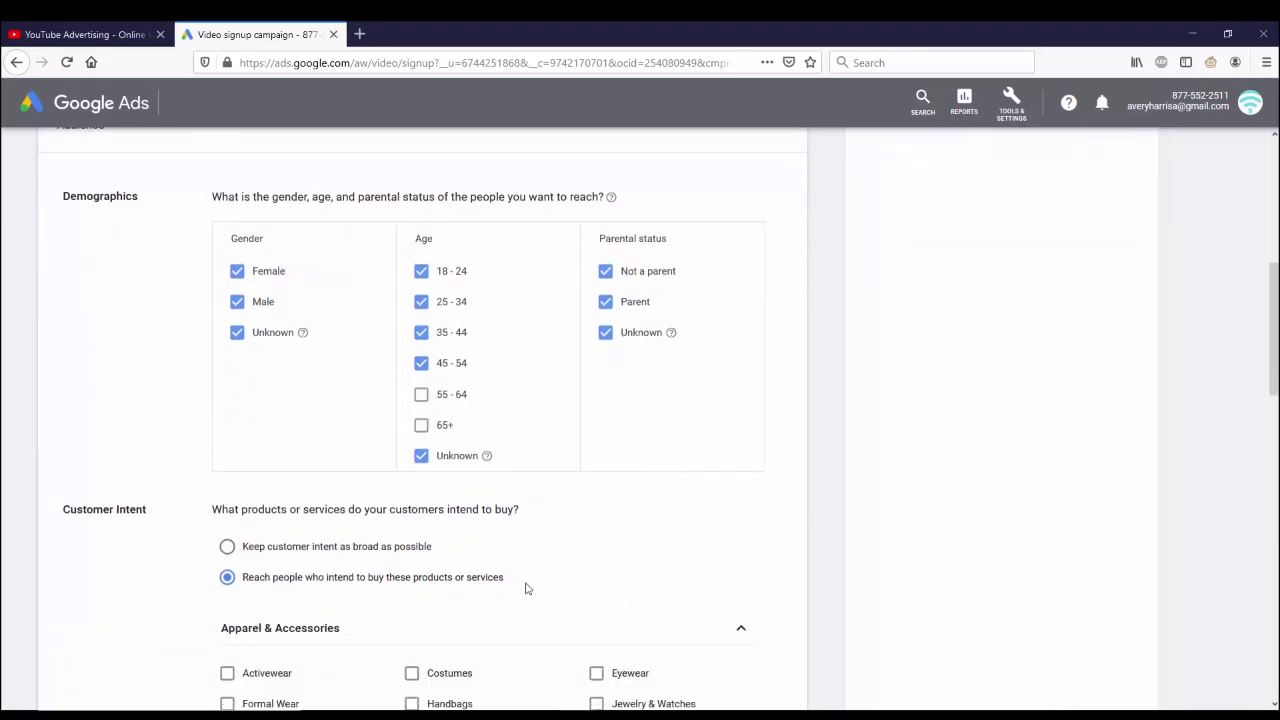
scroll(625, 590, "down", 1)
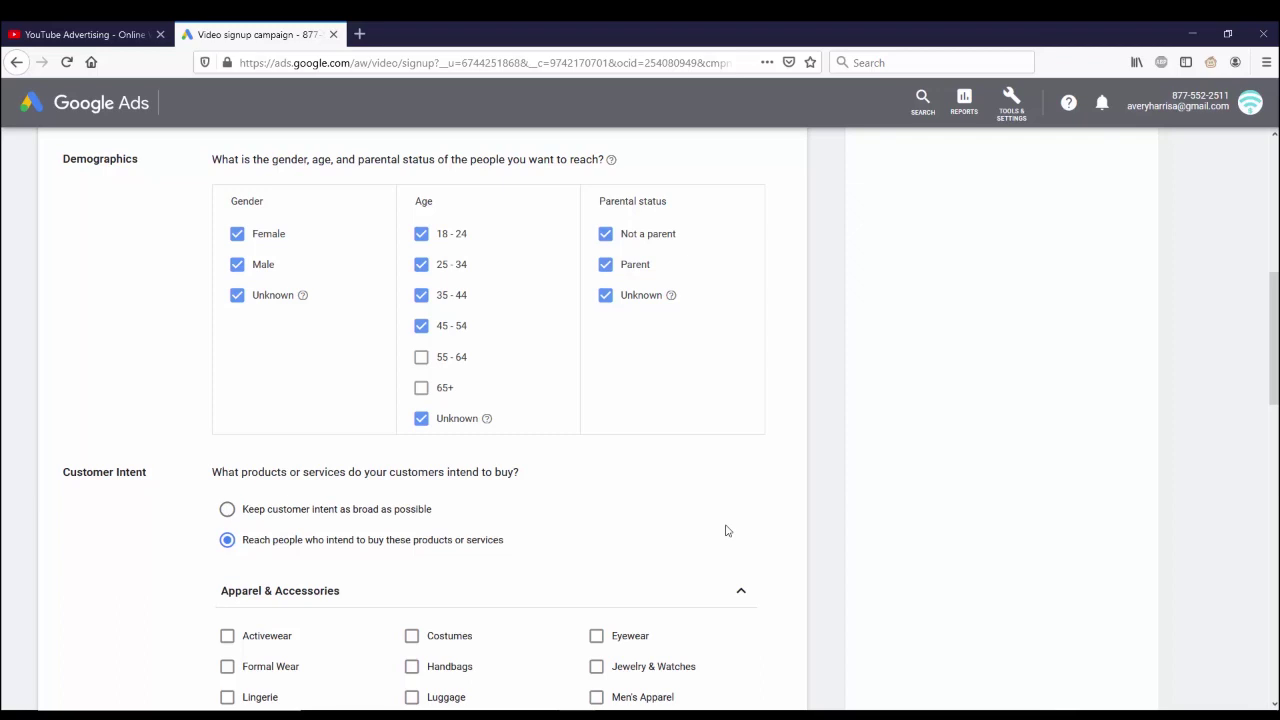
Browse the customer intent categories, including Employment, then choose 'Keep customer intent as broad as possible'.
scroll(720, 526, "up", 1)
scroll(720, 510, "down", 5)
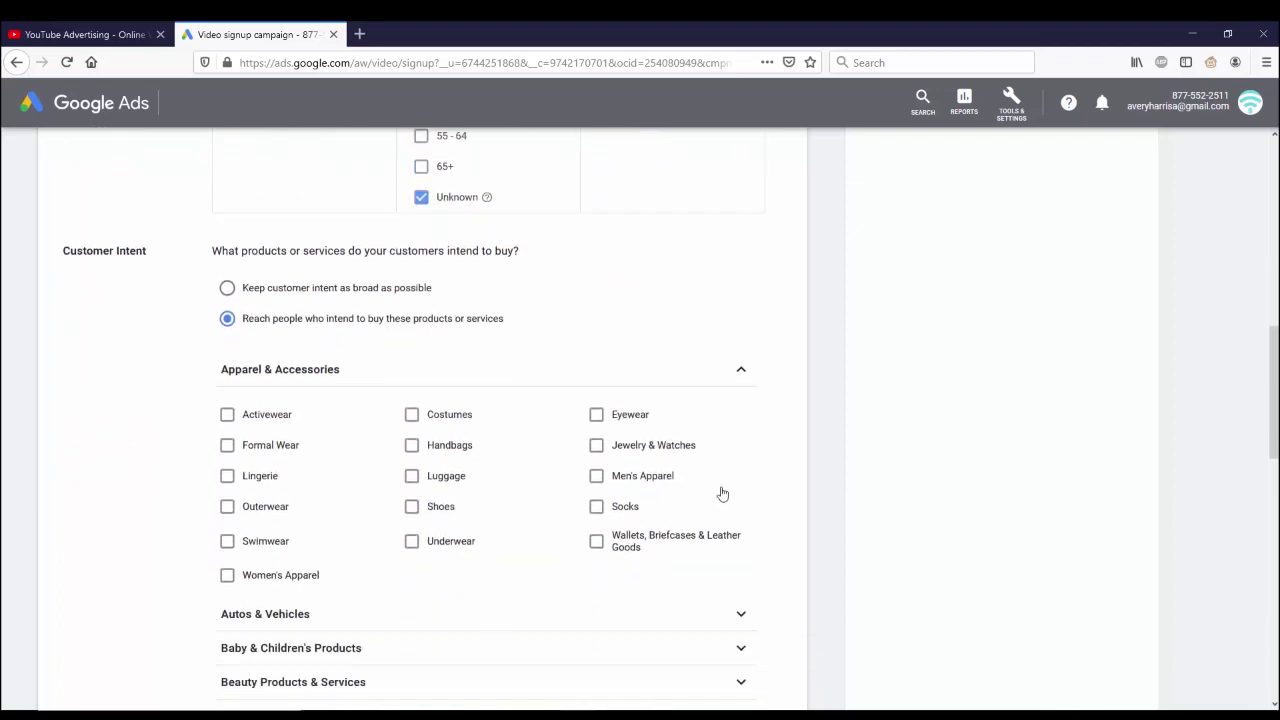
scroll(826, 517, "down", 1)
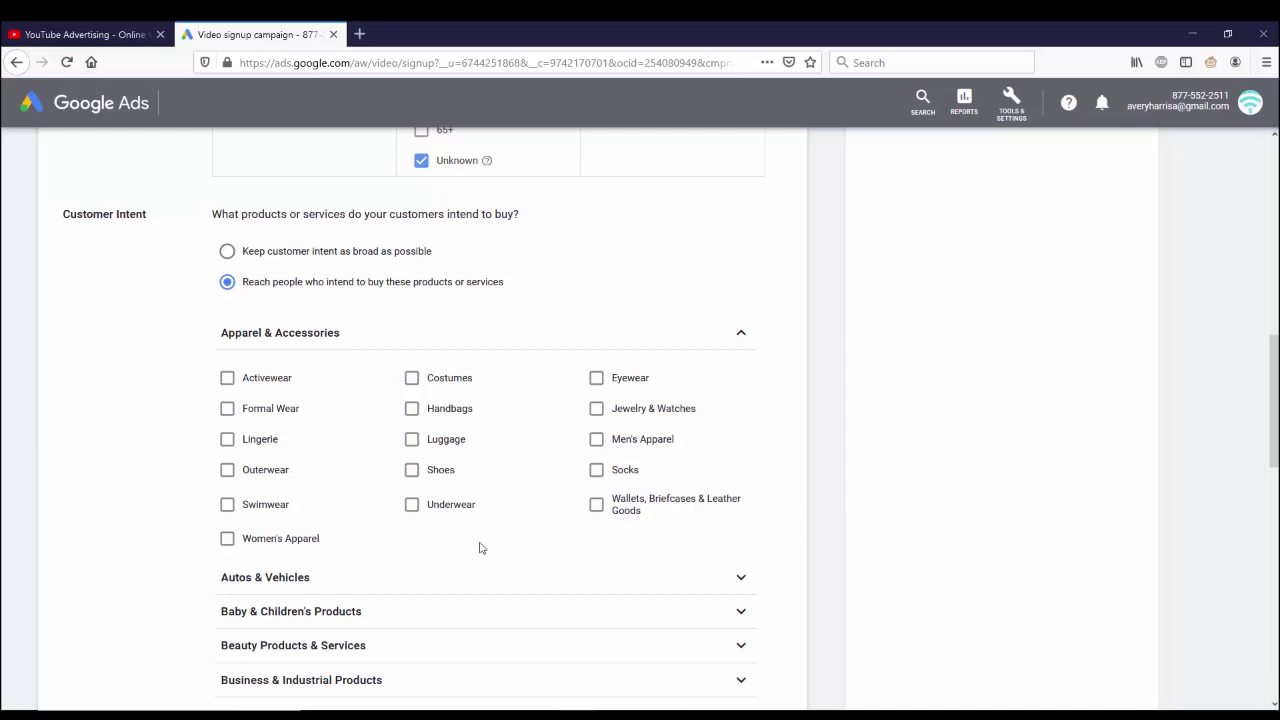
scroll(274, 474, "down", 1)
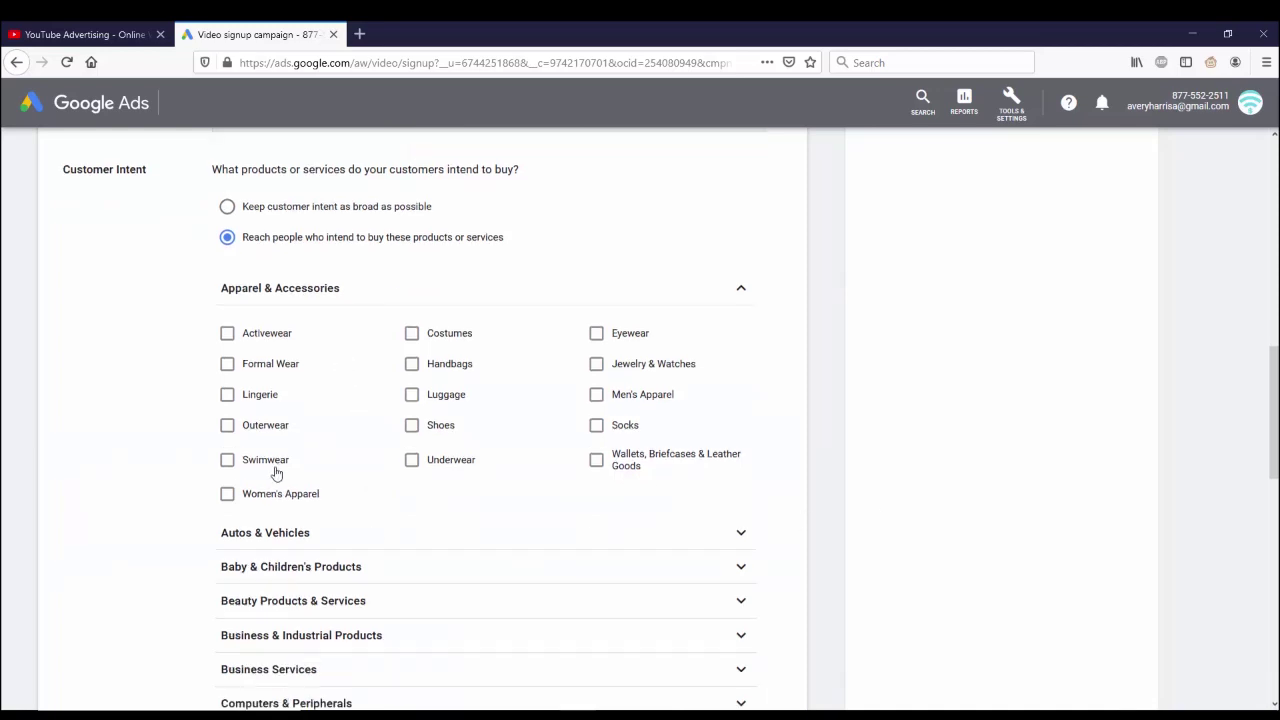
scroll(309, 457, "down", 2)
scroll(326, 461, "down", 2)
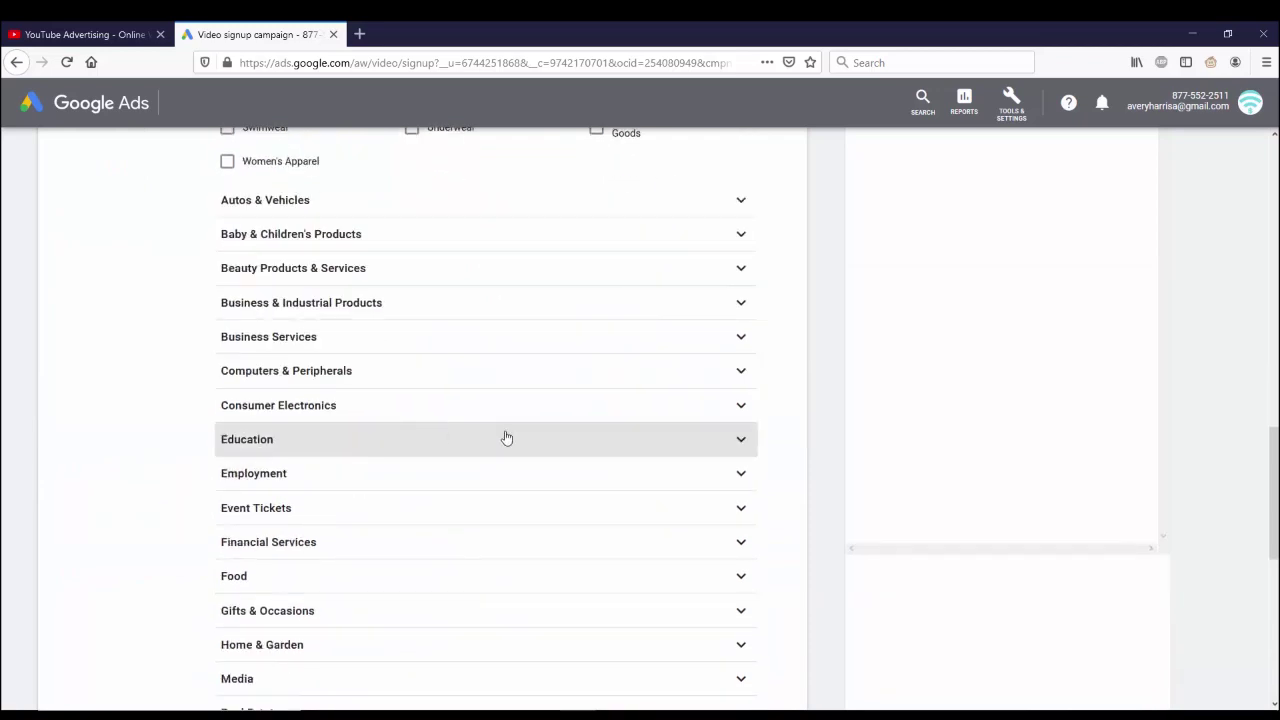
left_click(739, 484)
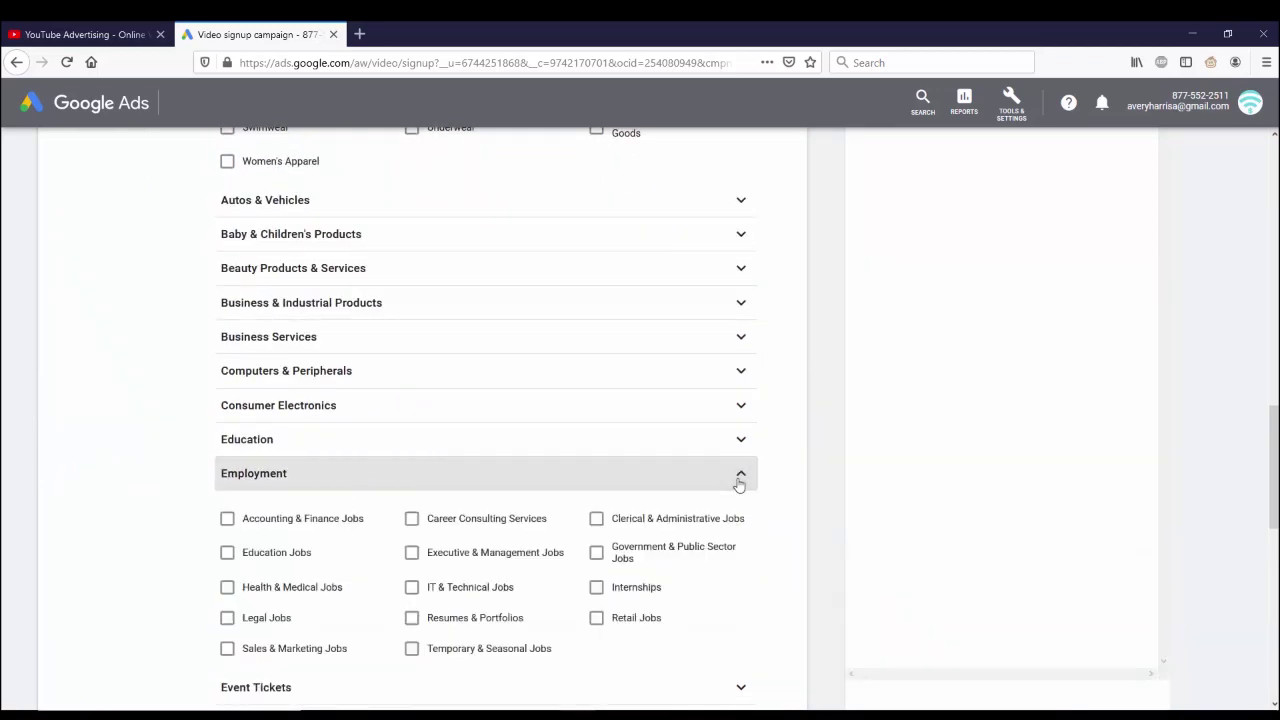
scroll(737, 483, "down", 2)
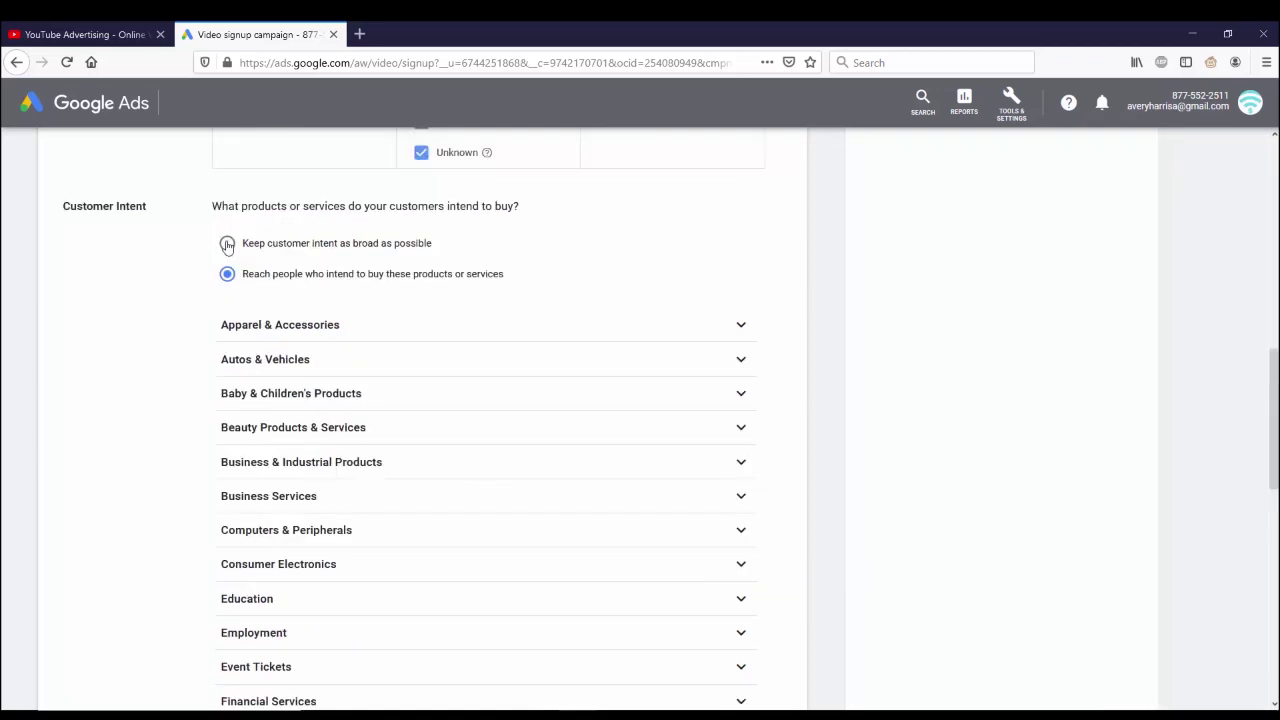
left_click(228, 245)
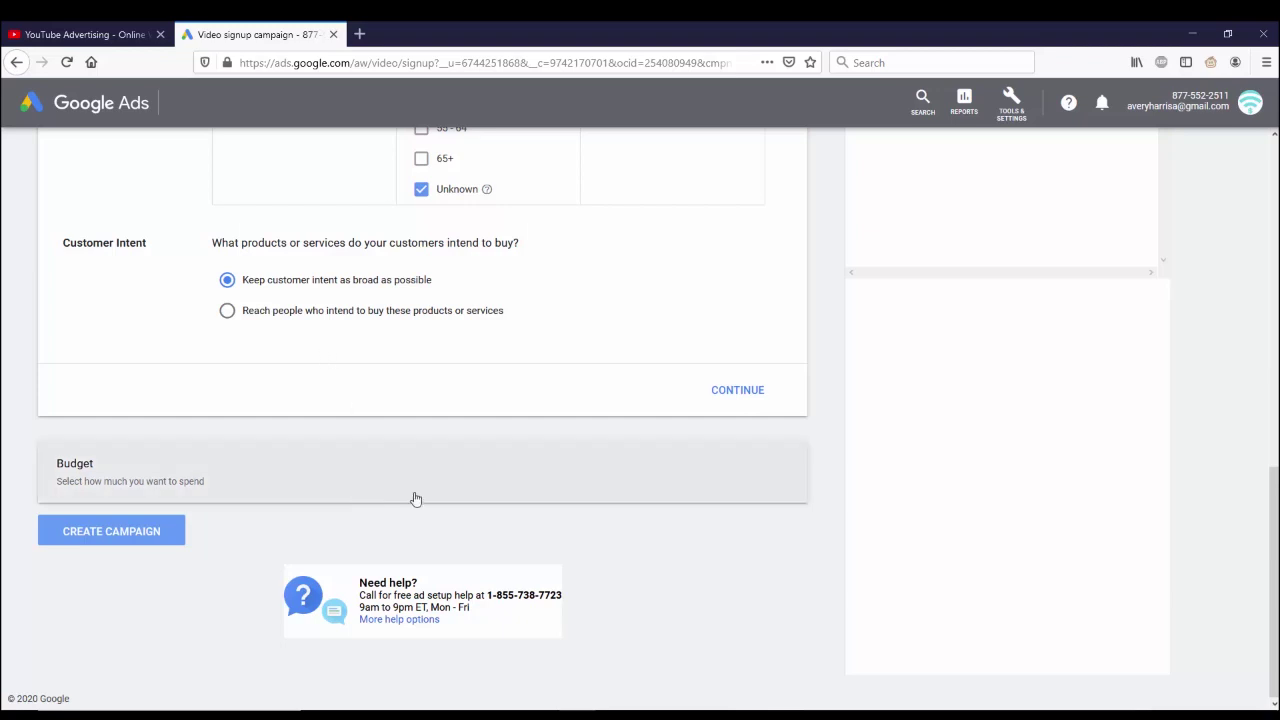
Replace the 20.00 daily budget with USD 5.00.
left_click(469, 487)
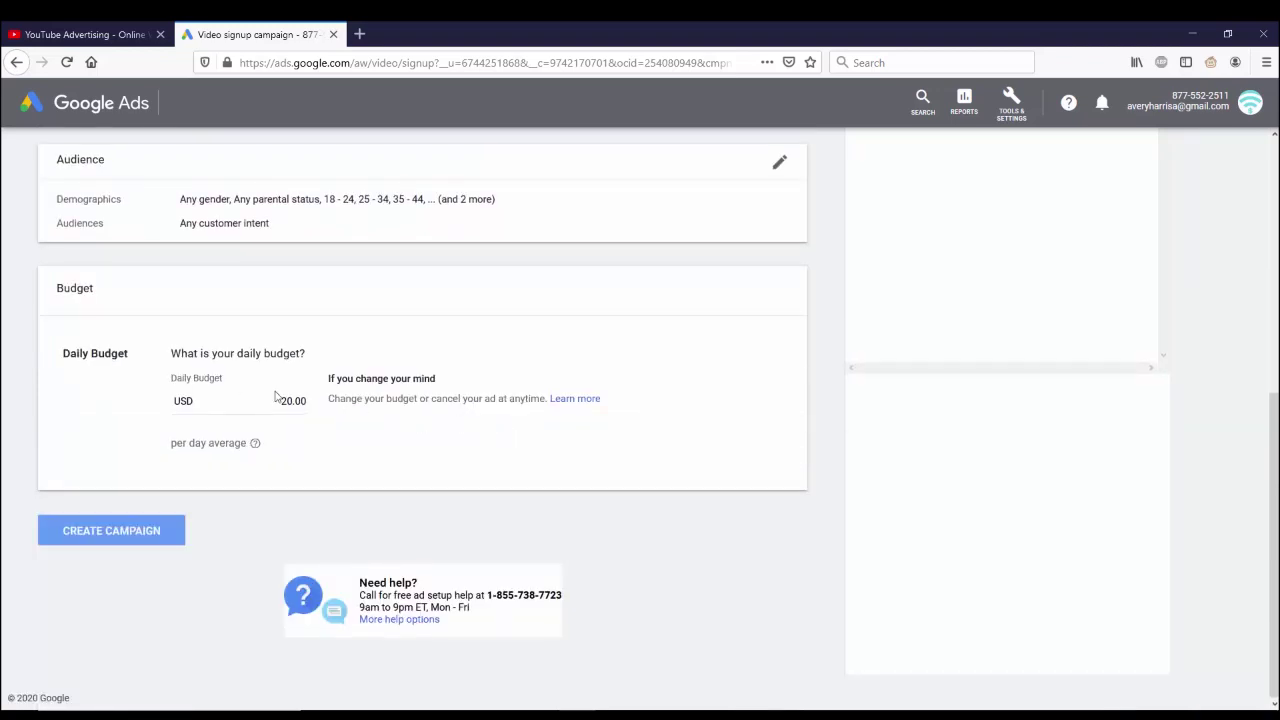
left_click_drag(292, 401, 279, 401)
type("5")
scroll(686, 503, "up", 1)
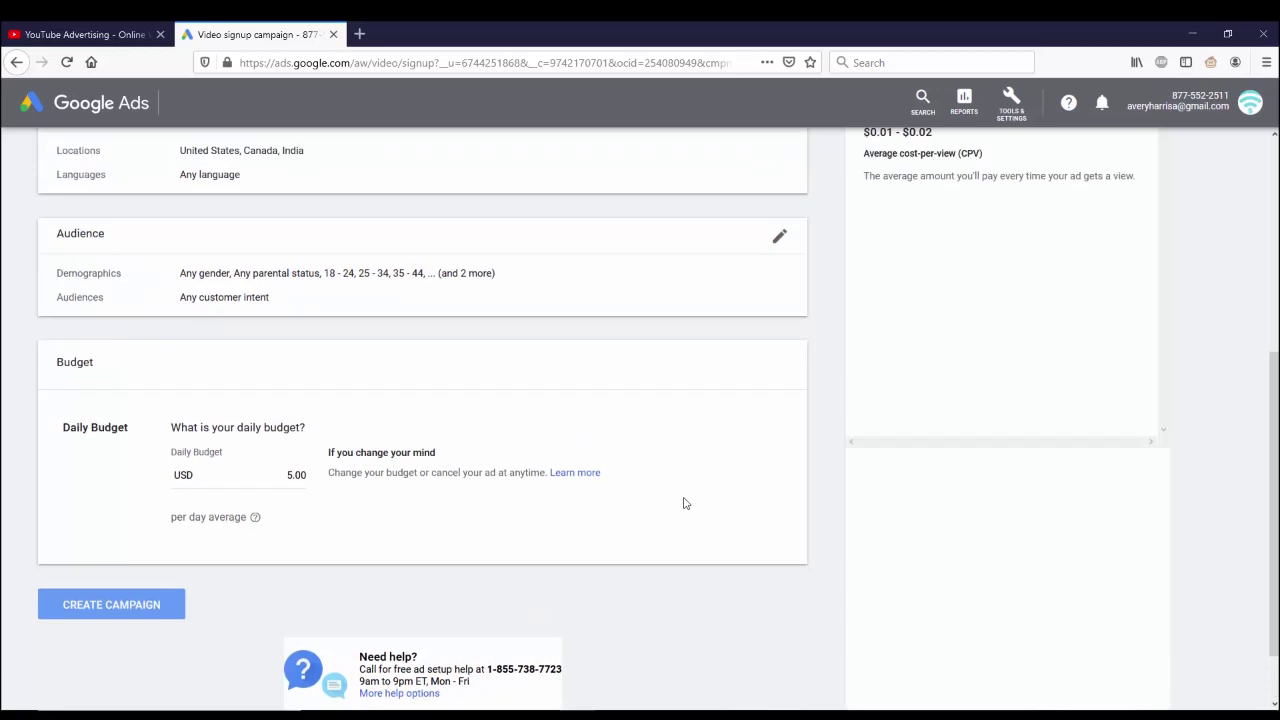
scroll(700, 503, "up", 2)
scroll(708, 497, "up", 1)
scroll(903, 317, "up", 1)
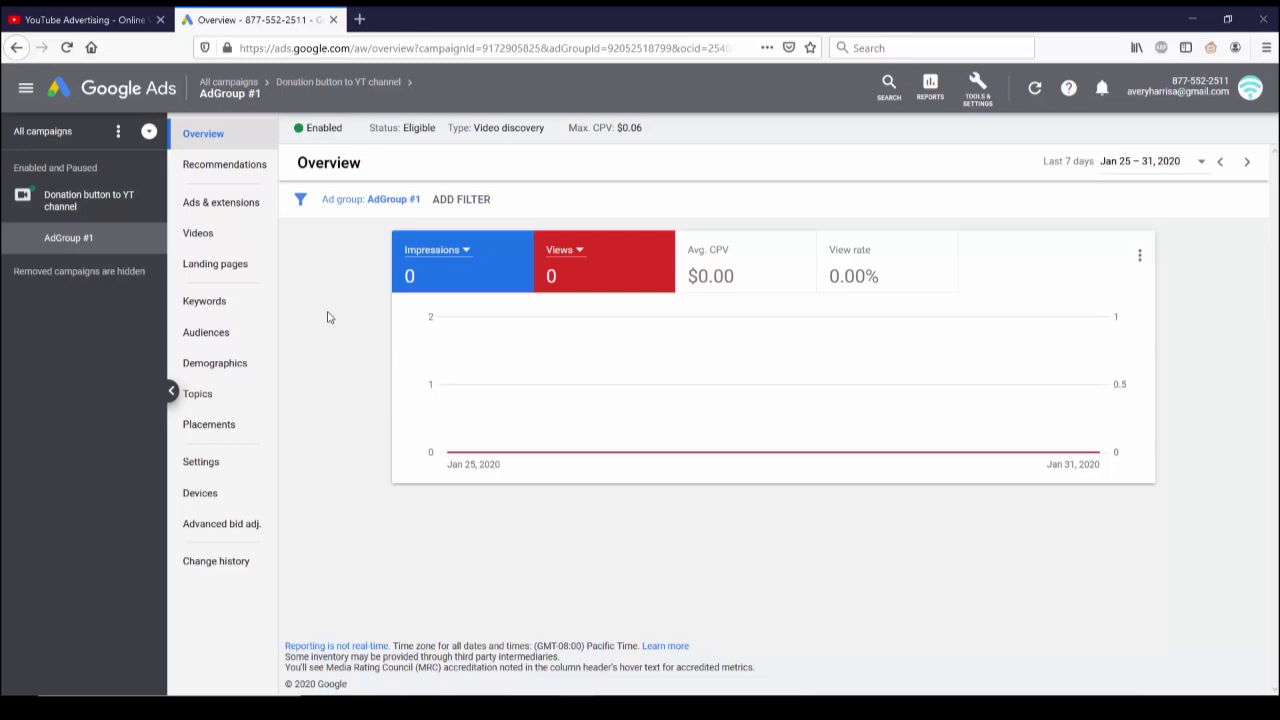
Check Recommendations, then view the campaign's Ad groups list showing AdGroup #1.
left_click(231, 166)
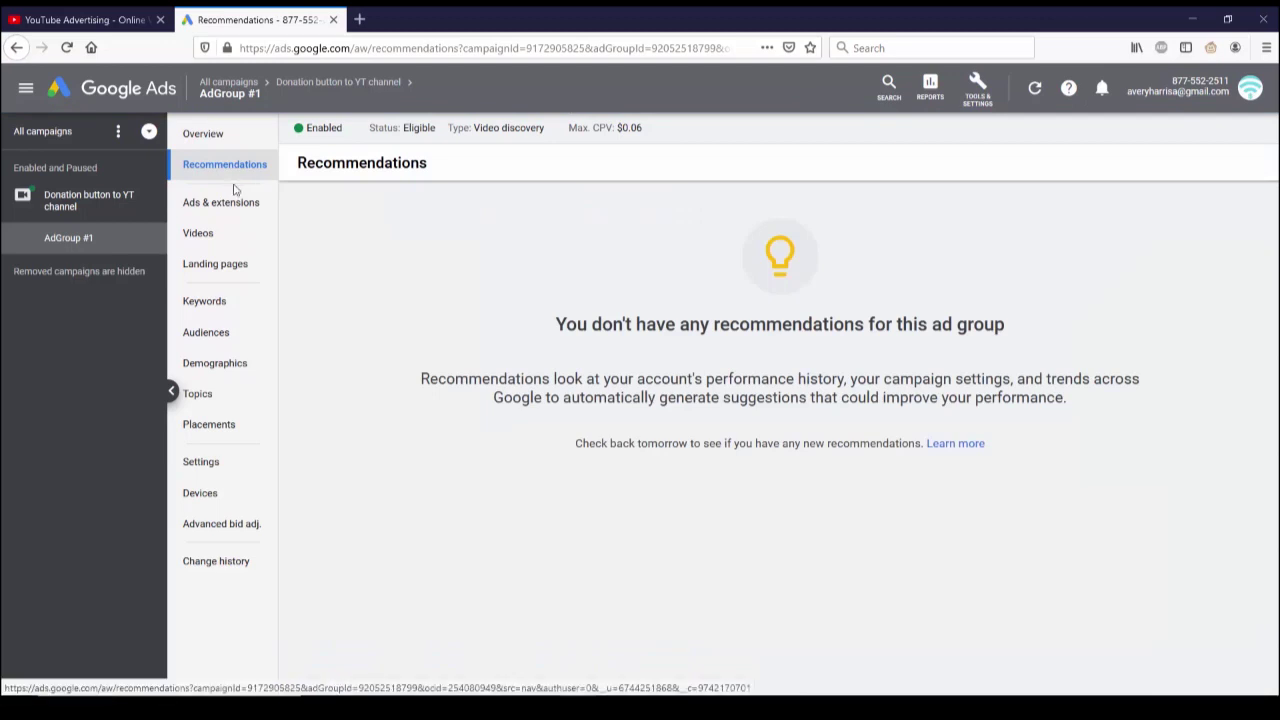
left_click(119, 202)
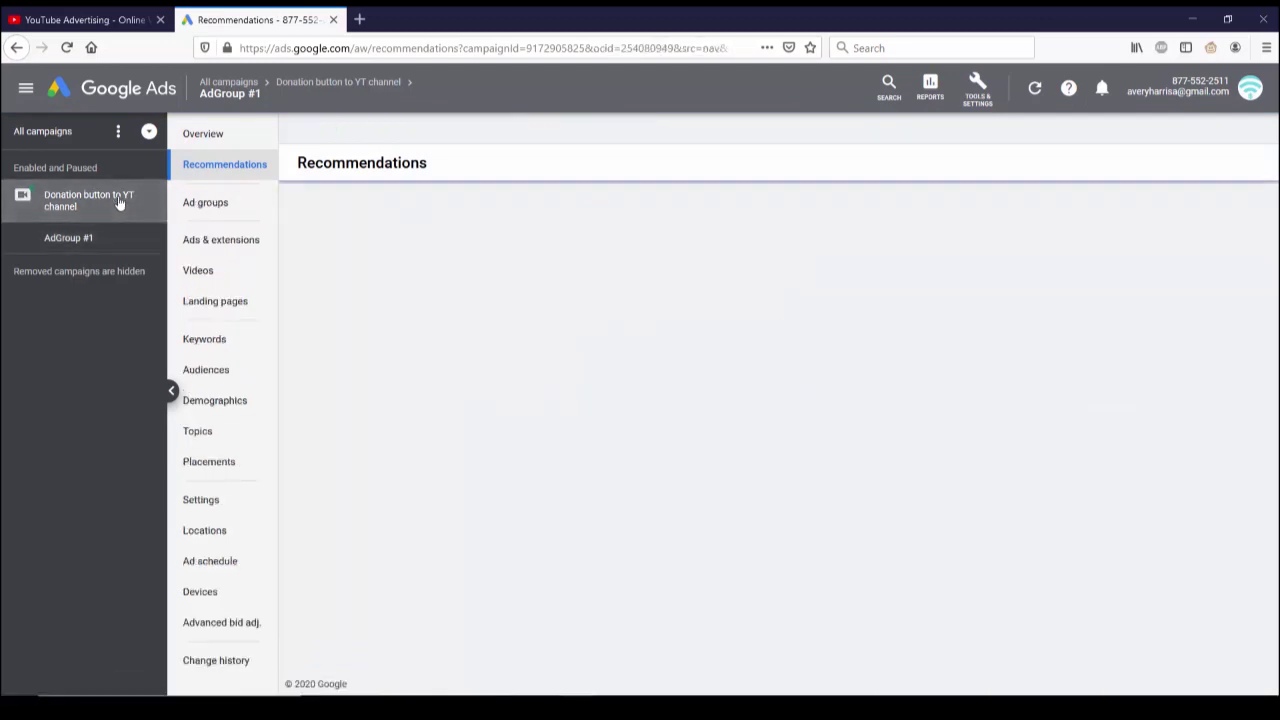
left_click(224, 205)
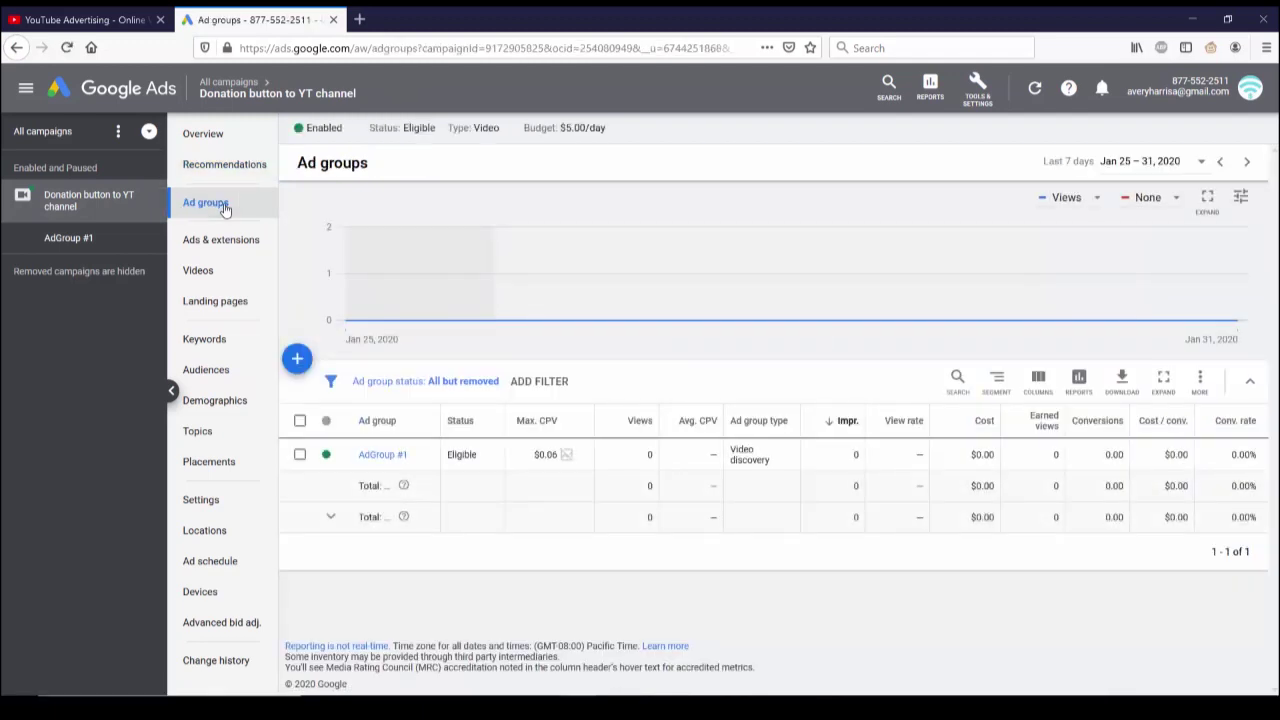